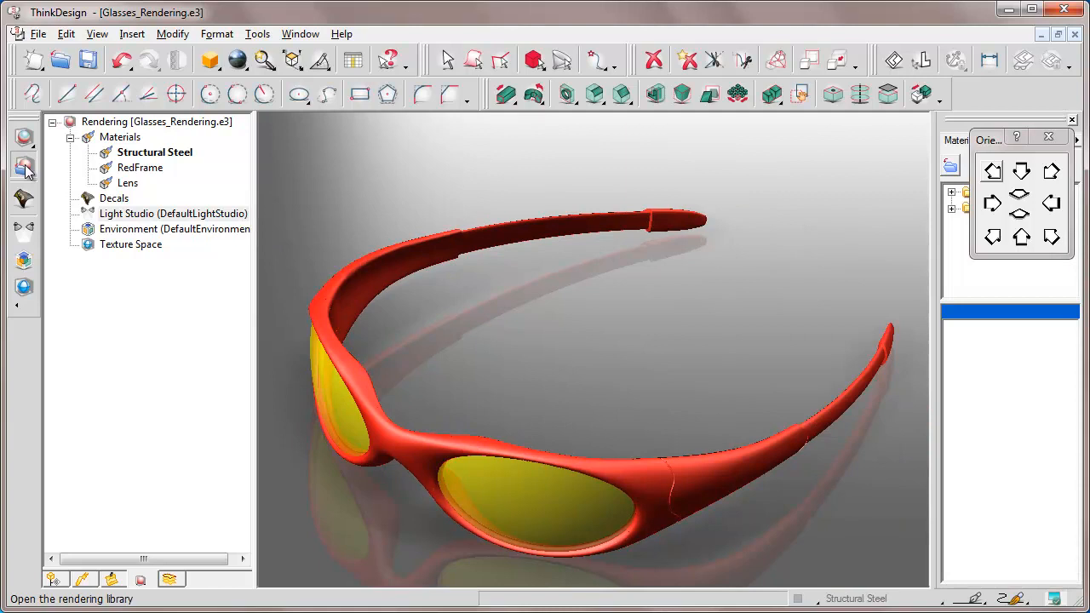
Step: Open the rendering library and apply the predefined Low-Contrast object light studio "Key distant with back" to the glasses
left_click(26, 169)
left_click_drag(846, 120, 846, 120)
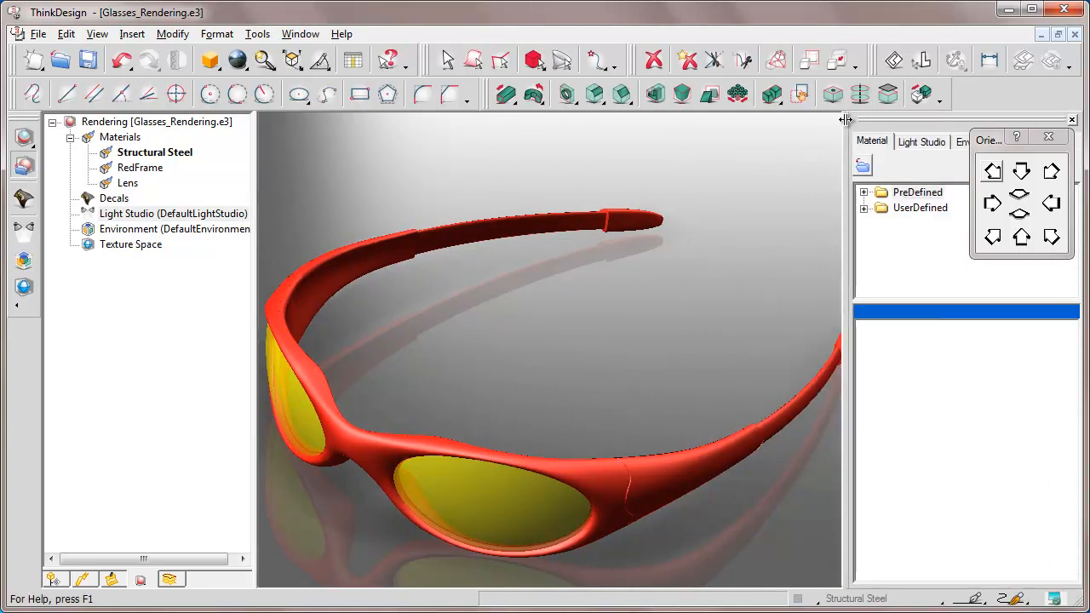
left_click_drag(992, 141, 720, 130)
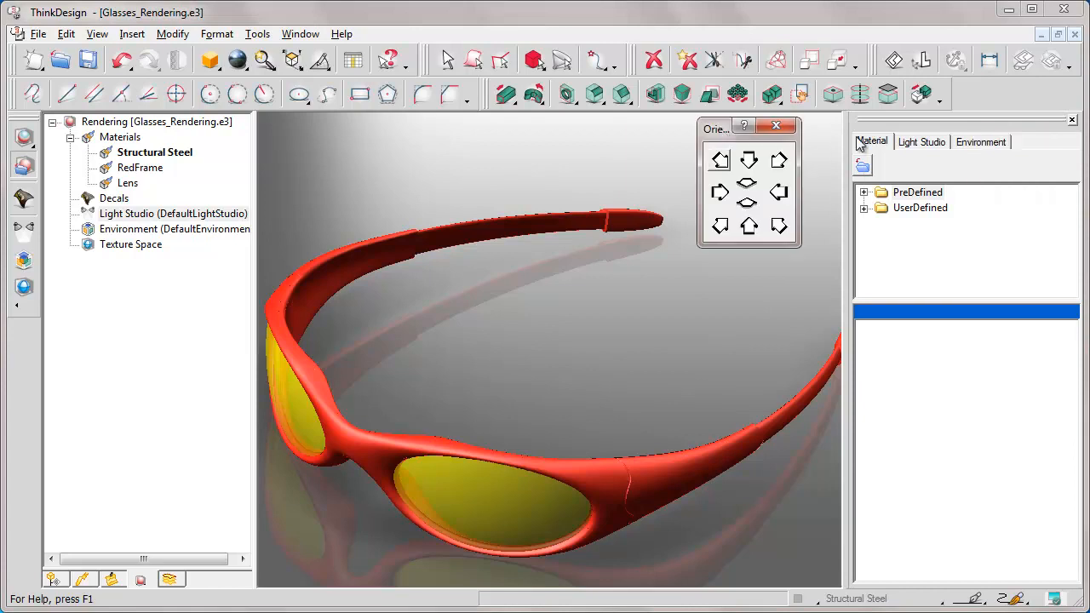
left_click(926, 143)
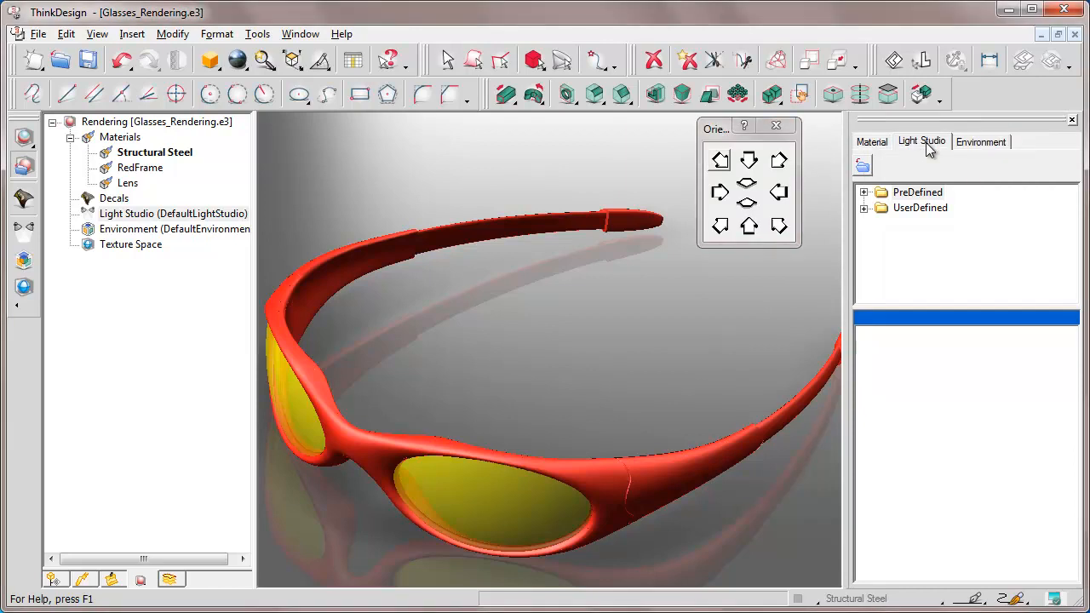
left_click(863, 192)
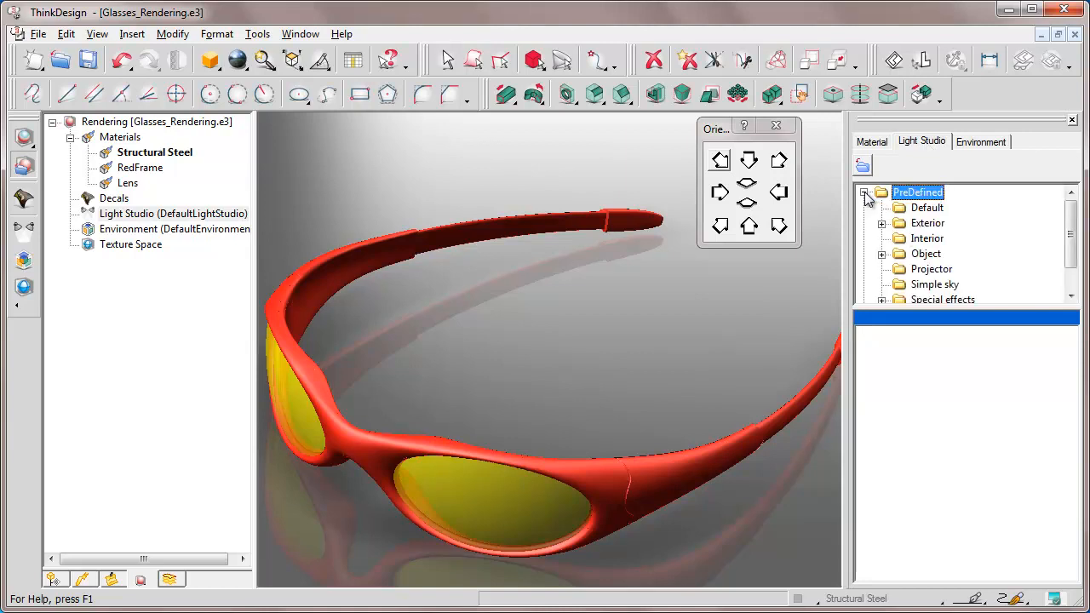
left_click(881, 254)
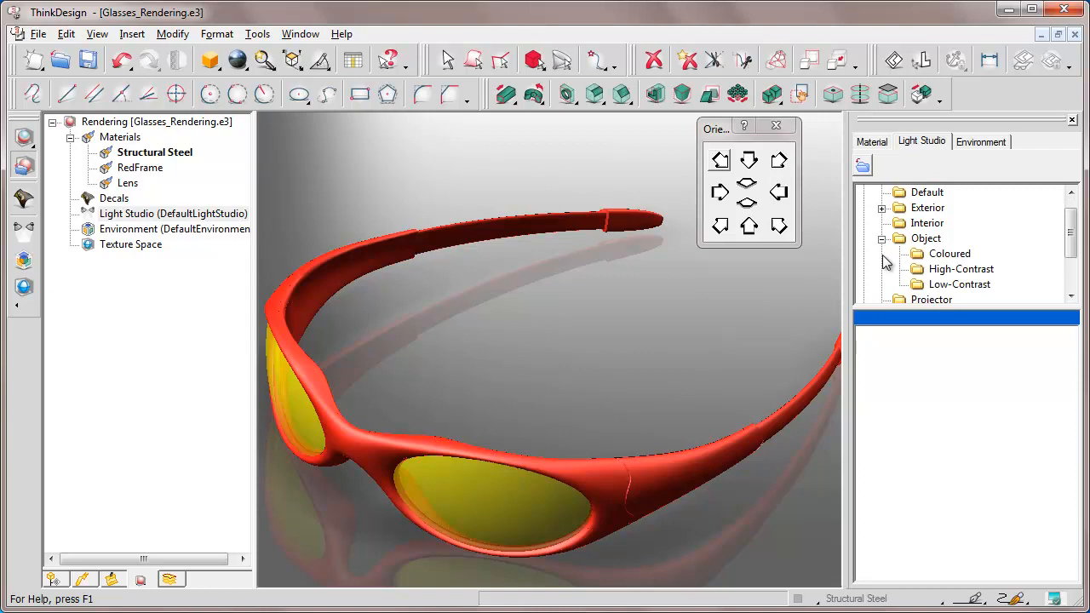
left_click(954, 288)
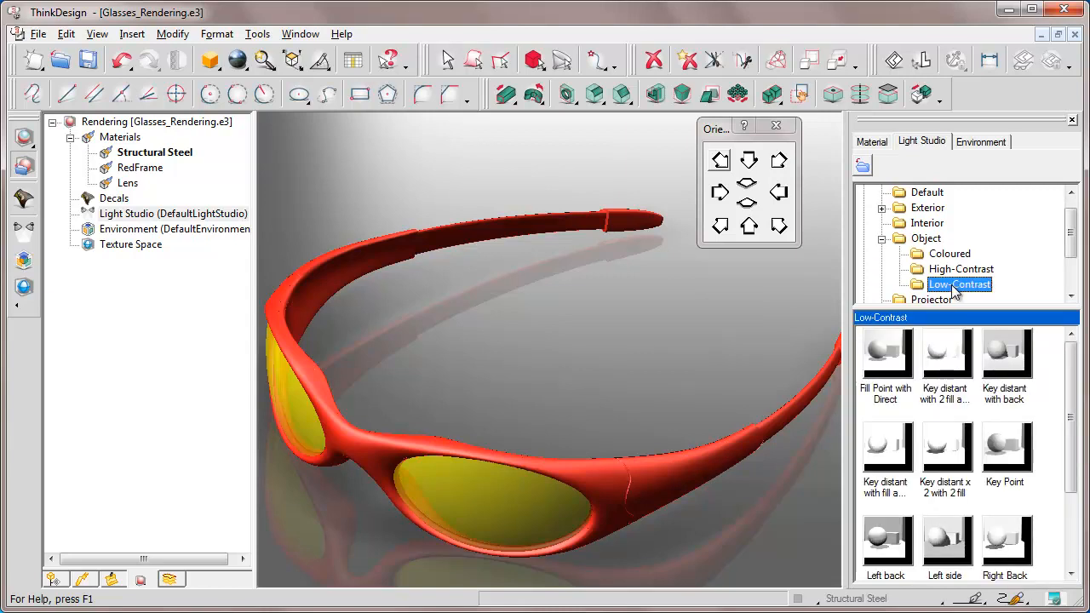
left_click(1006, 354)
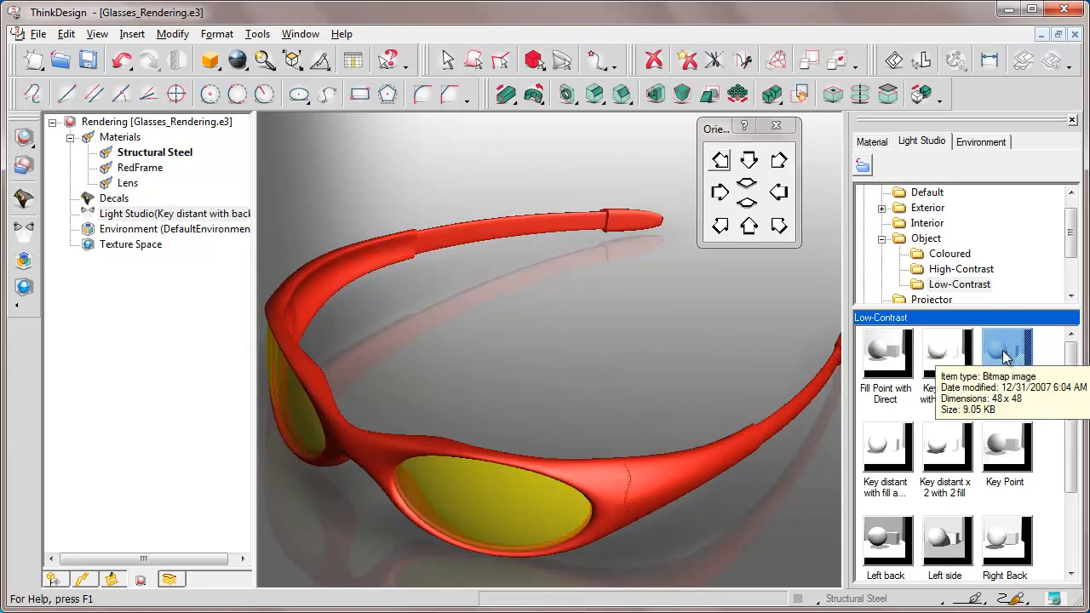
Step: Open the applied light studio for editing and select its Key distant light
right_click(193, 214)
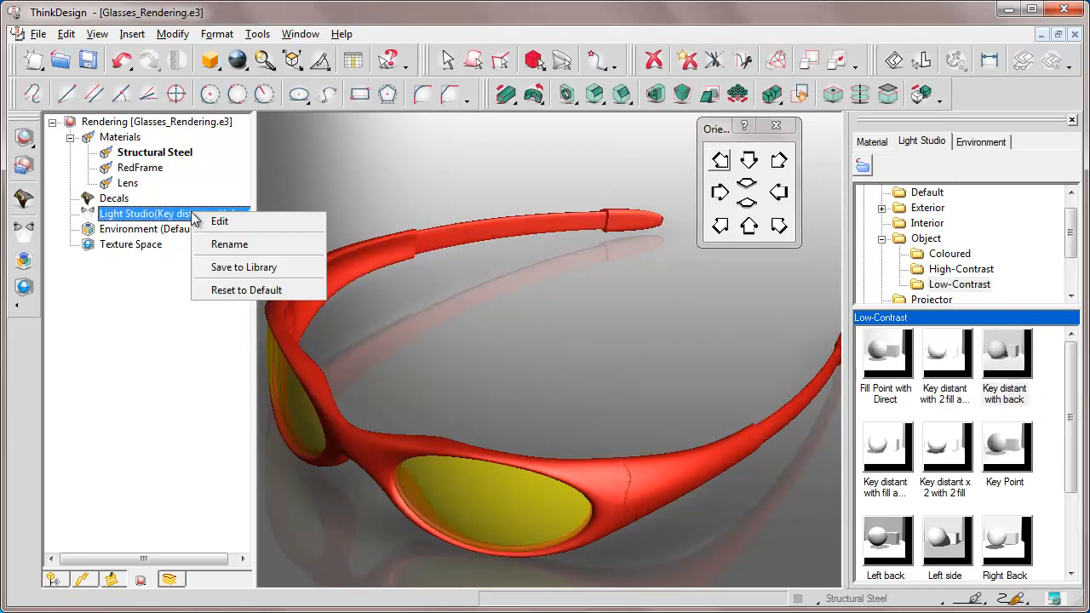
left_click(221, 220)
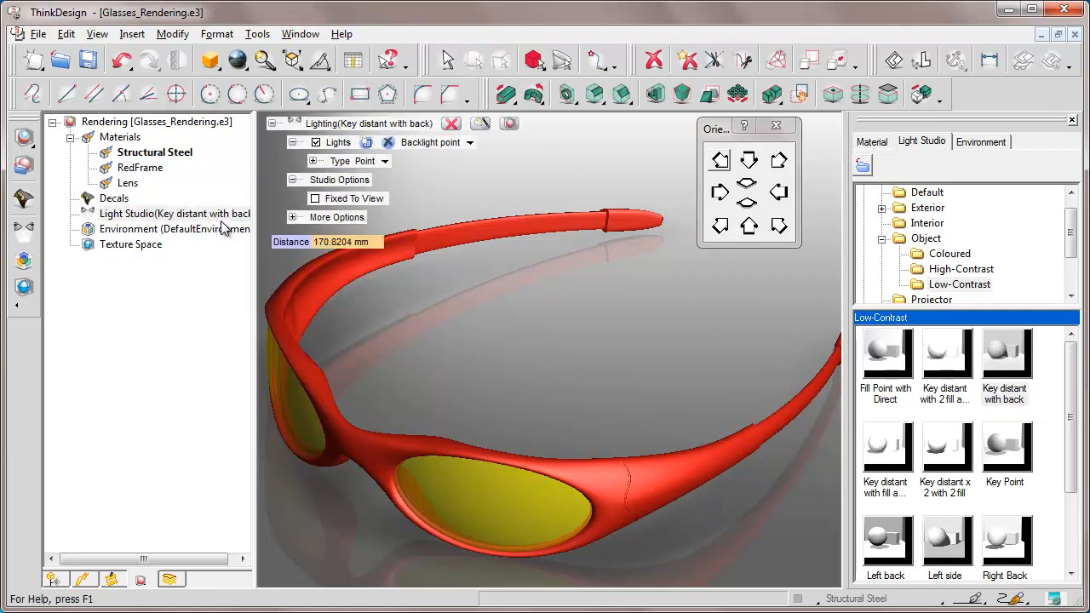
left_click(470, 145)
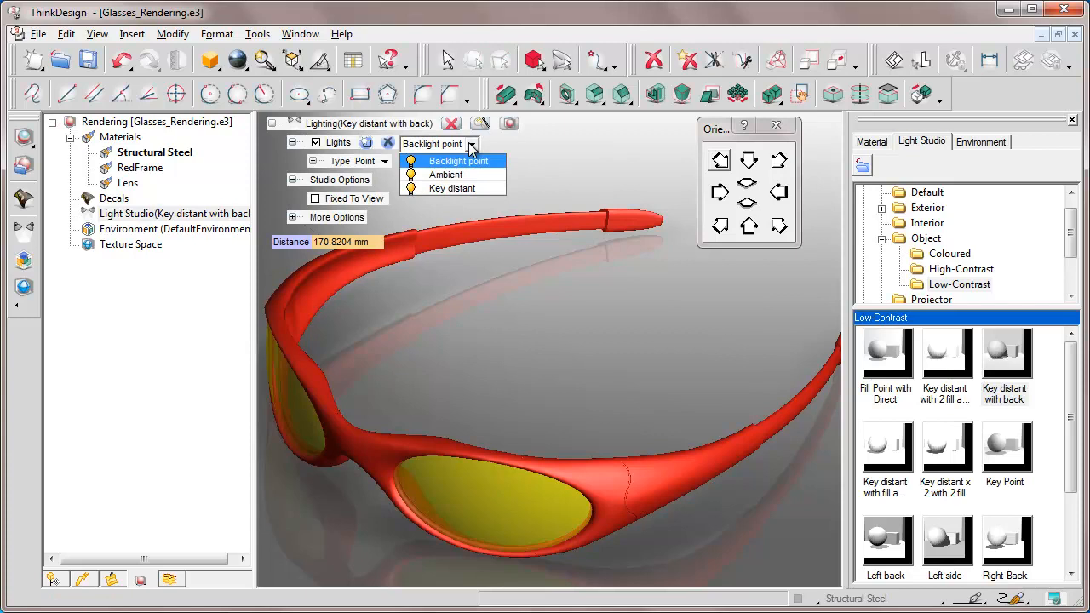
left_click(447, 188)
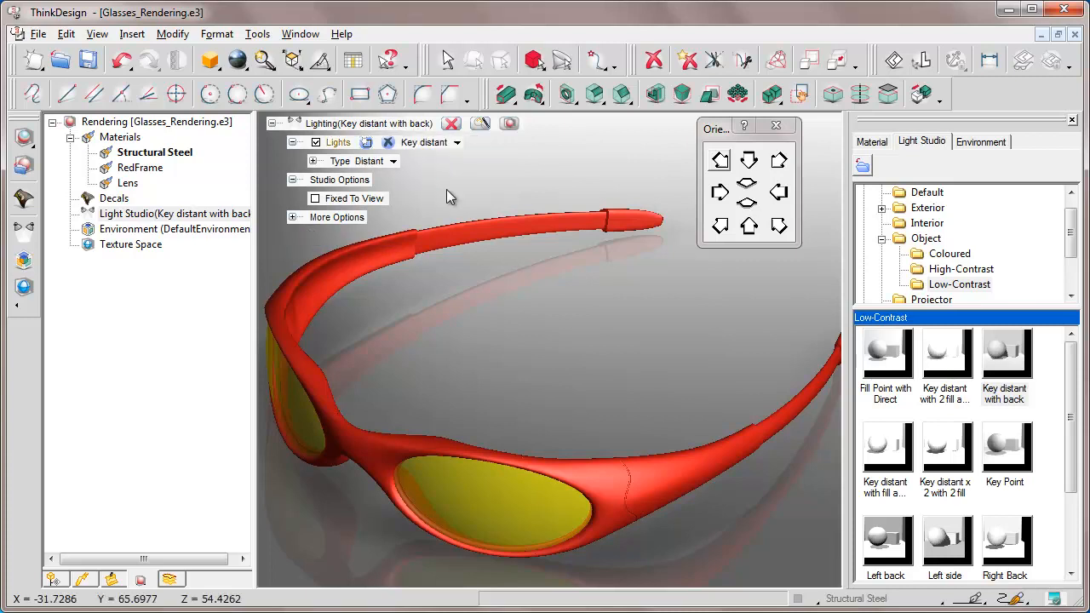
Step: Preview all lights around the glasses and examine the Key distant light's parameters, cancelling the lighting edit when finished
left_click(293, 217)
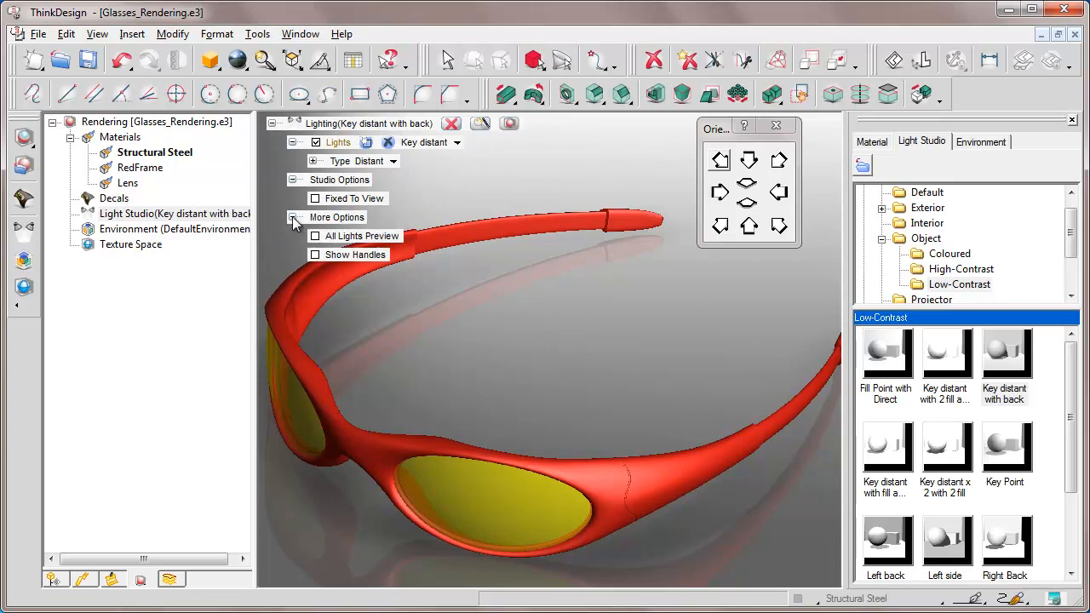
left_click(316, 236)
left_click(264, 62)
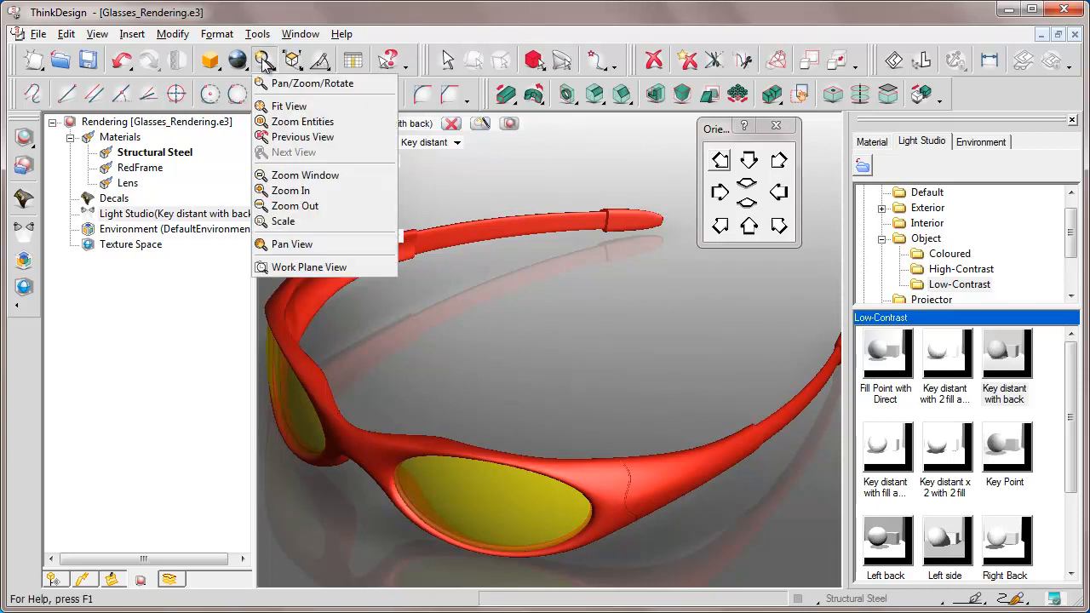
left_click(289, 108)
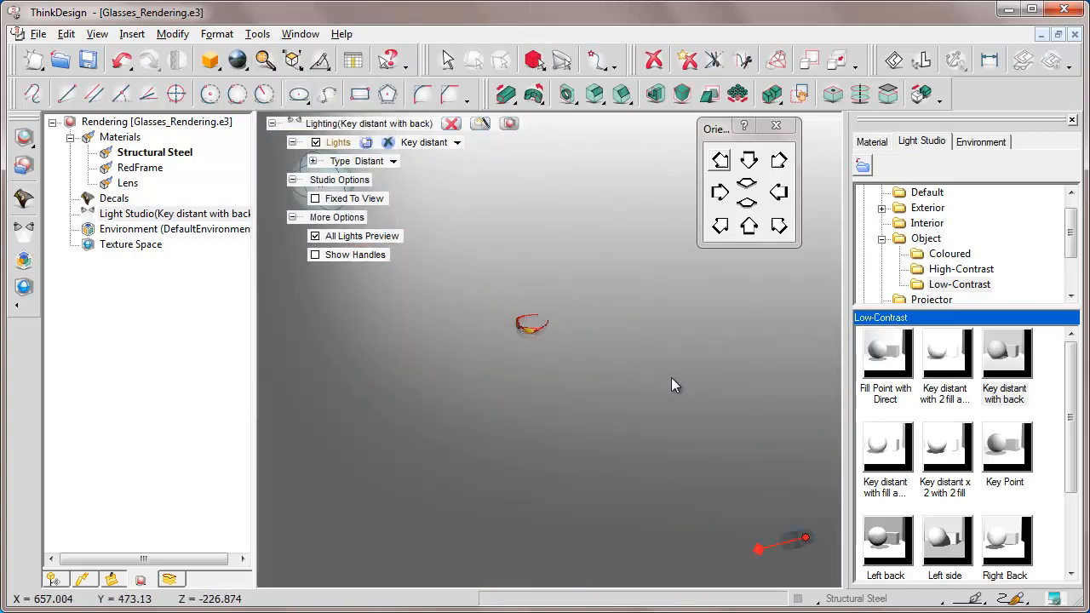
left_click_drag(672, 378, 677, 358)
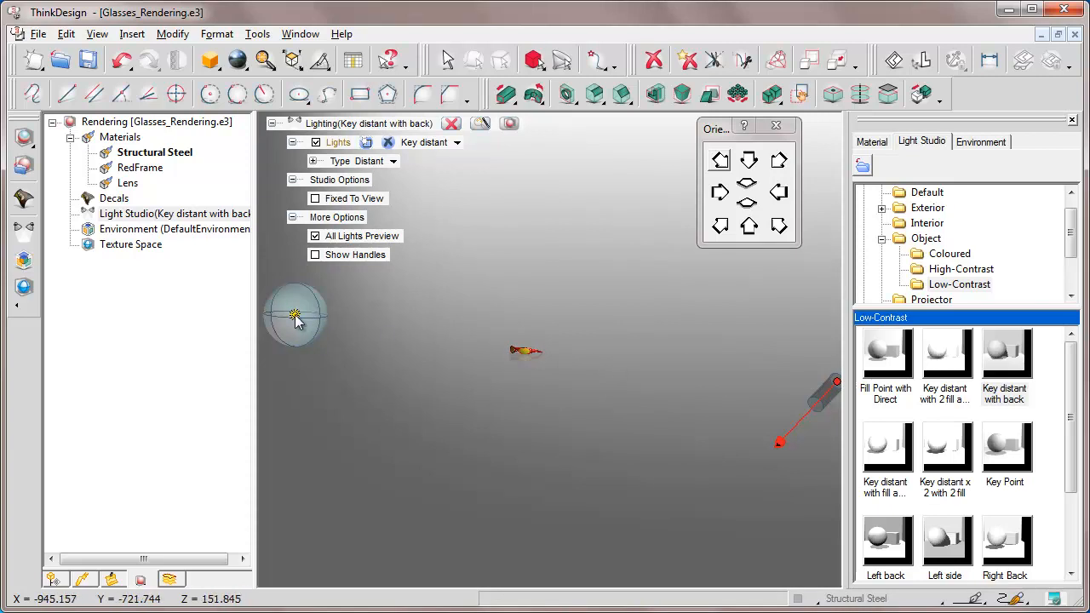
left_click(313, 161)
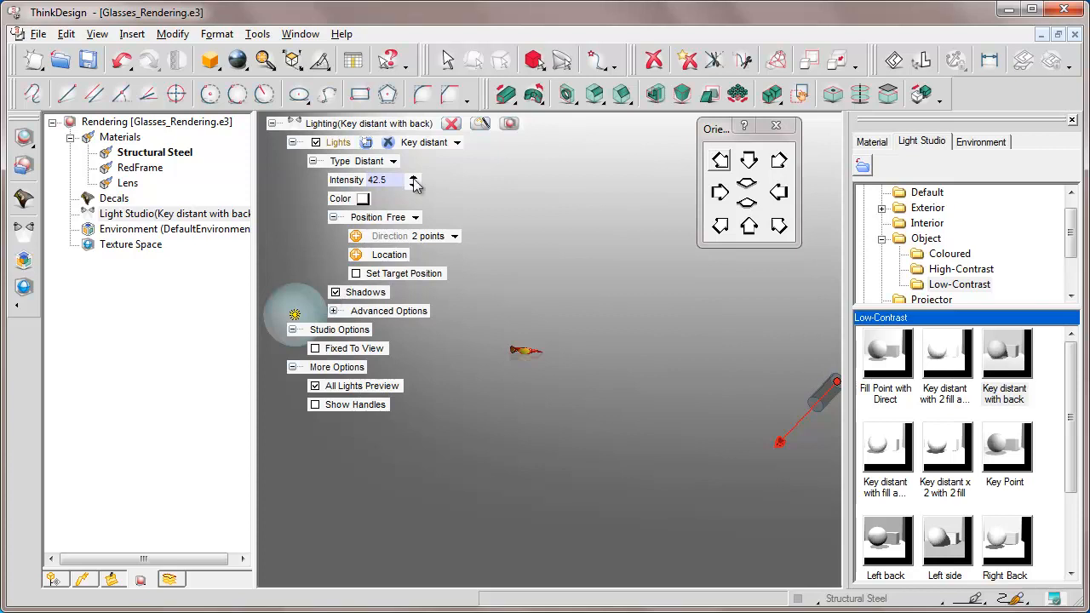
left_click(452, 125)
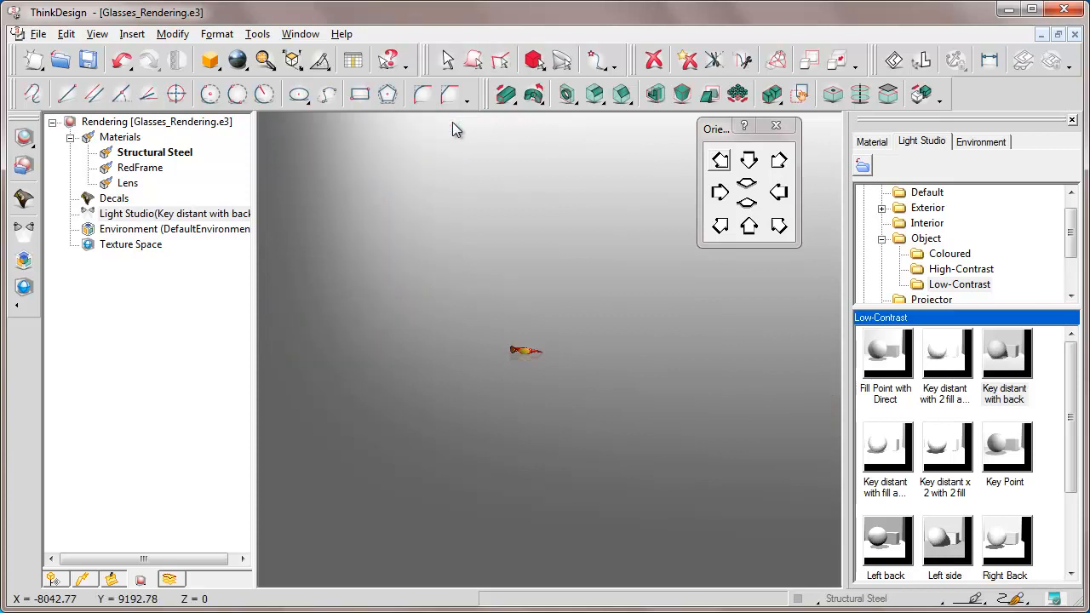
Step: Close the rendering library and show the glasses fitted in an isometric view from the front and above
left_click(1072, 121)
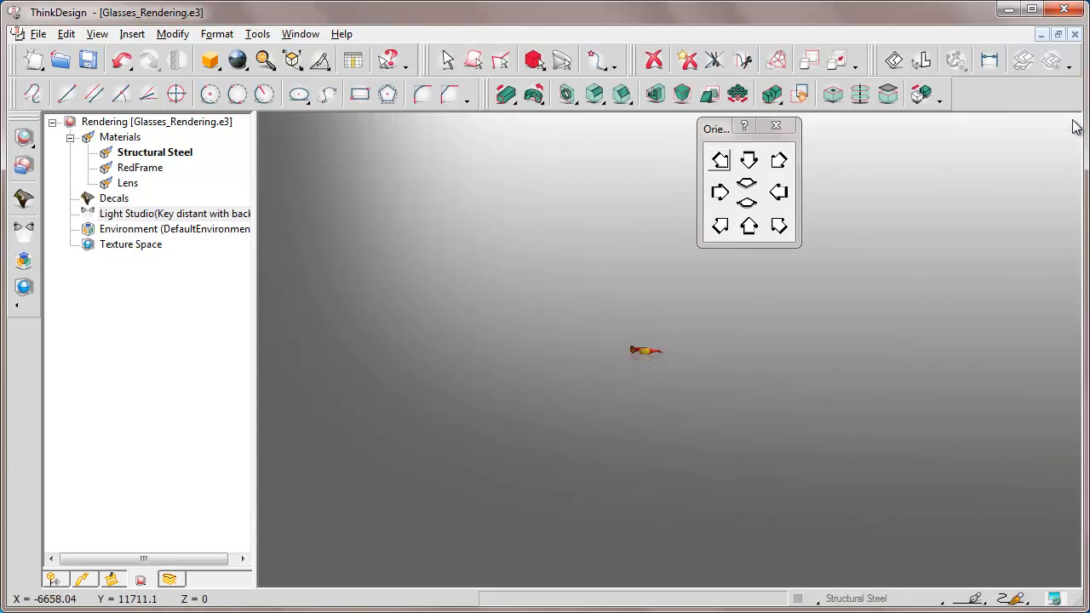
left_click_drag(713, 129, 976, 135)
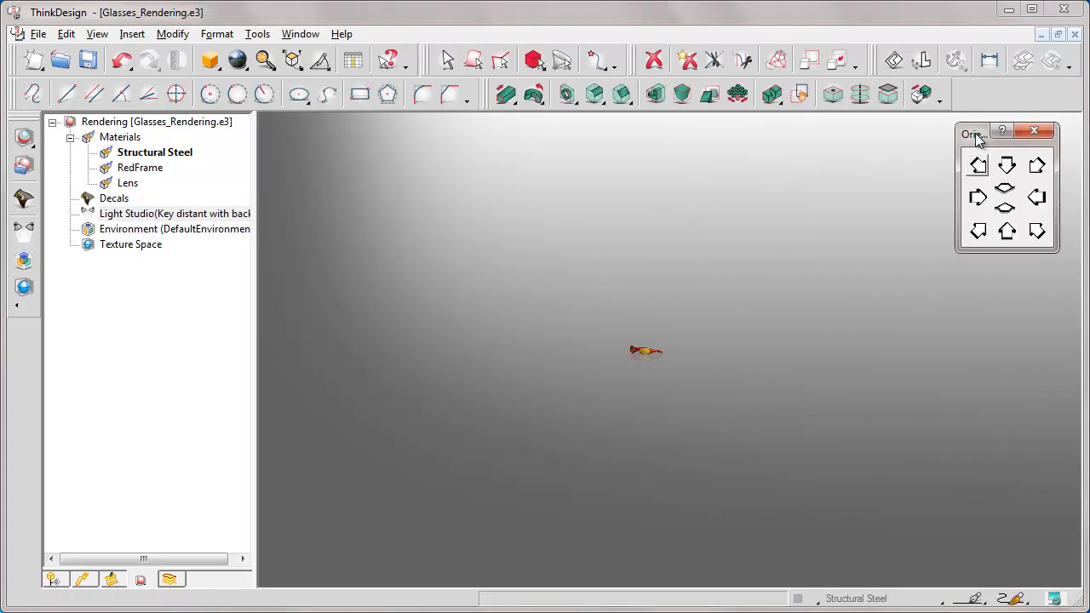
left_click(265, 62)
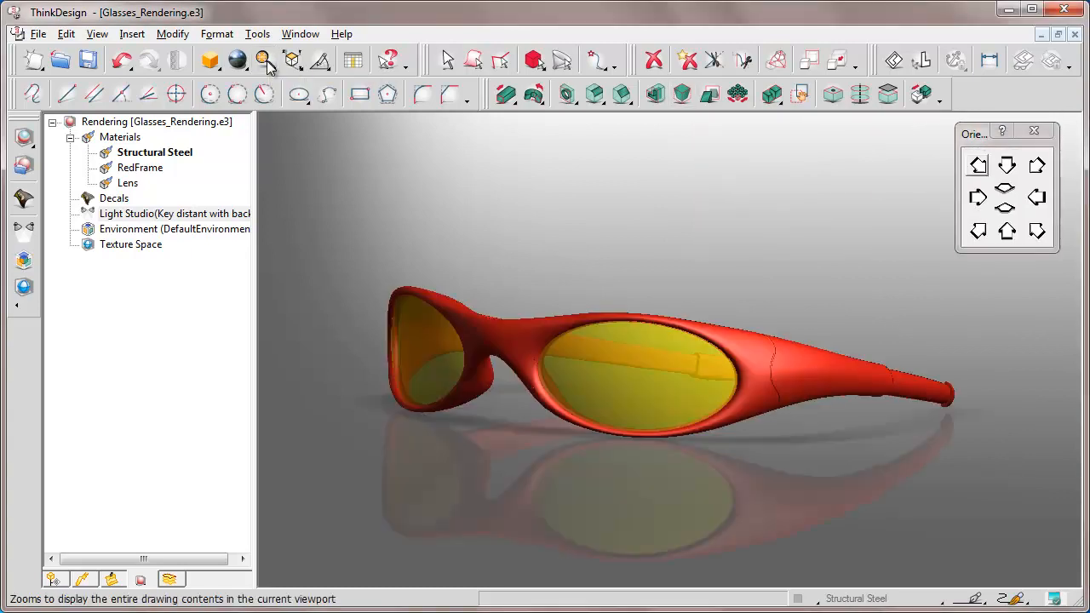
left_click(1036, 232)
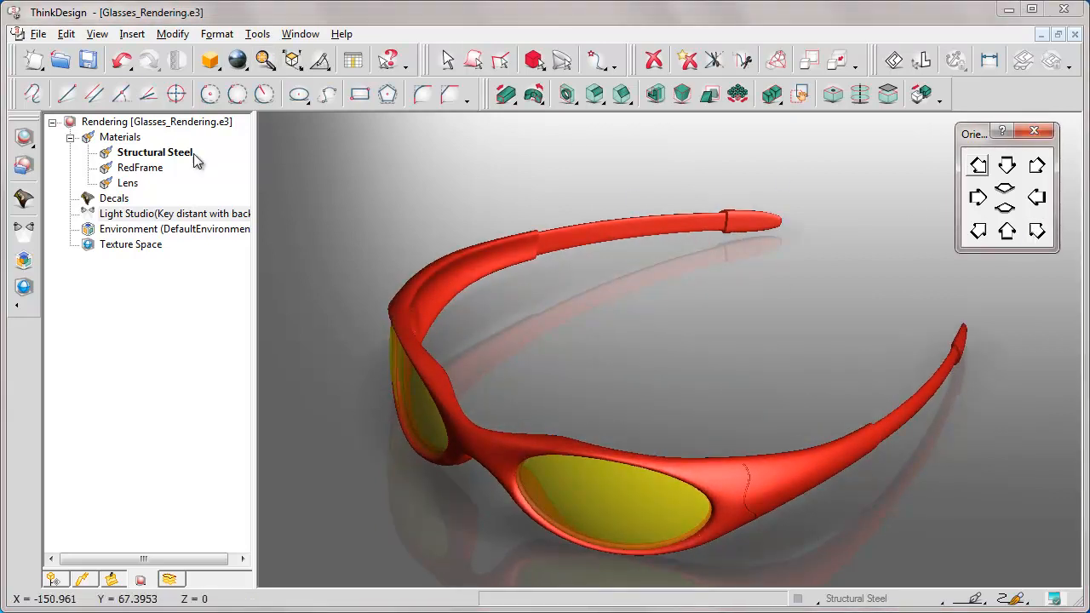
Step: Switch the rendering mode to Preview and check the glasses from rear, opposite and front orientations, returning to the front isometric view
left_click(24, 138)
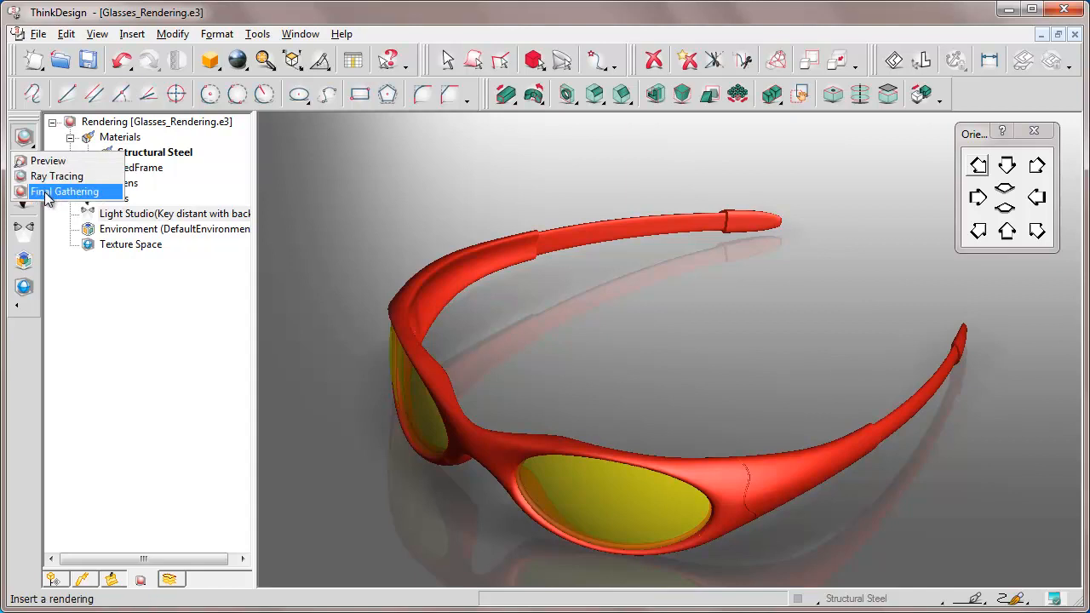
left_click(41, 162)
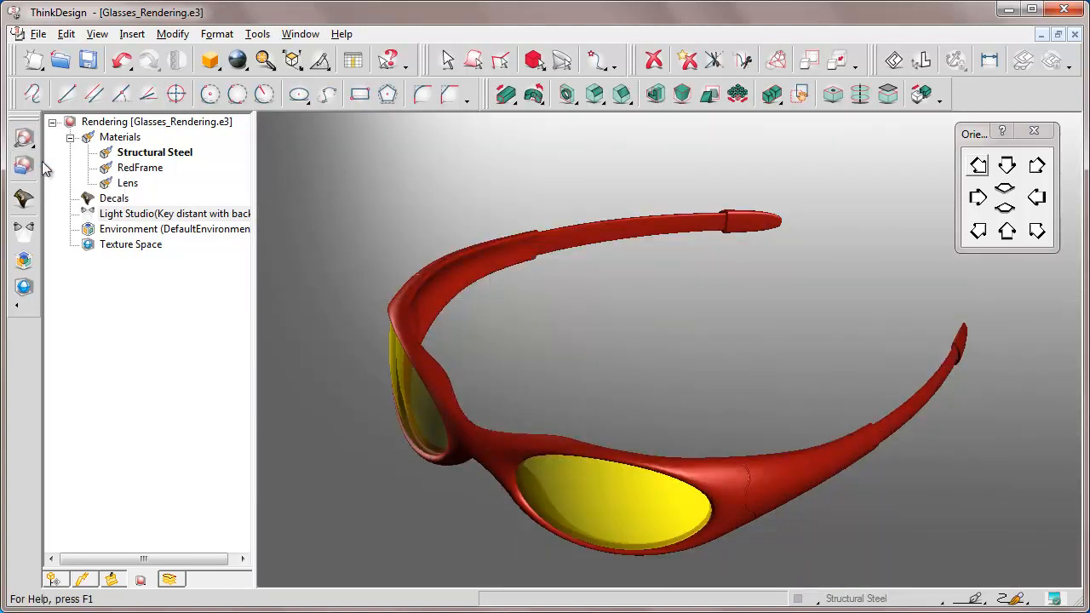
left_click(1037, 166)
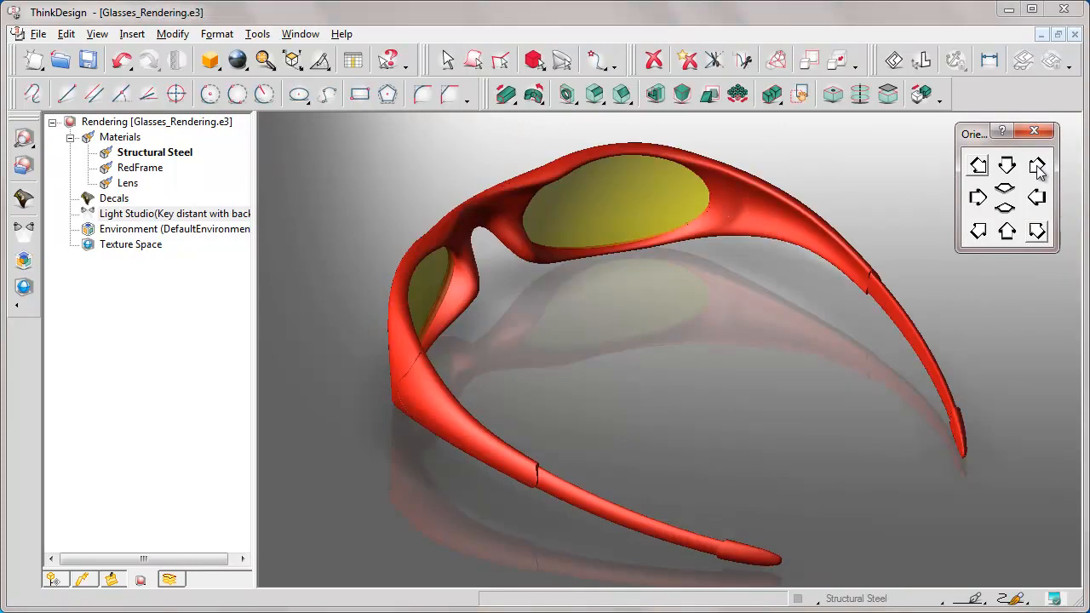
left_click(979, 231)
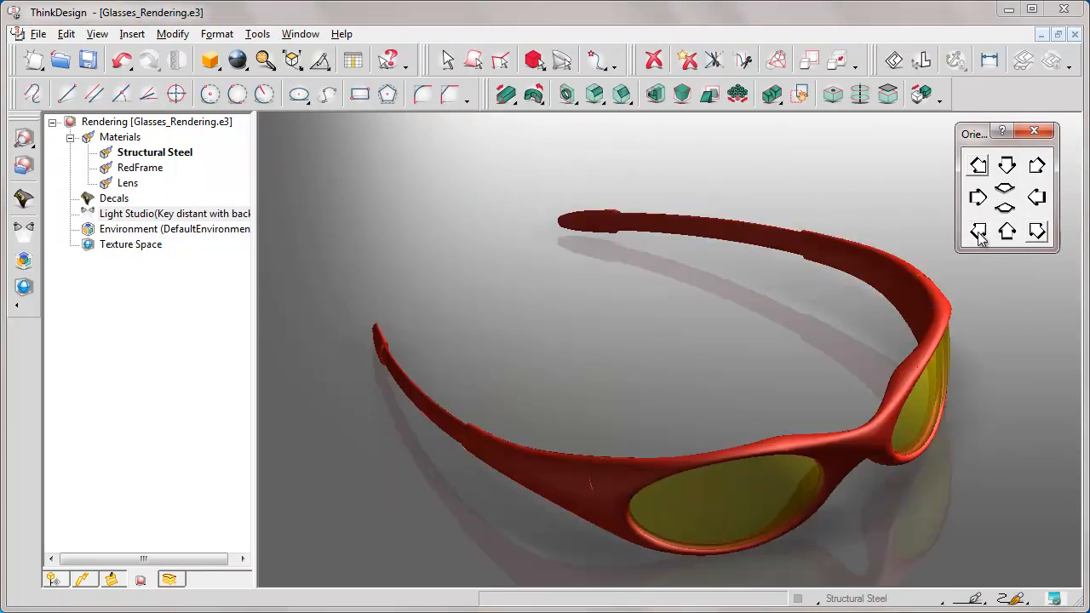
left_click(1005, 208)
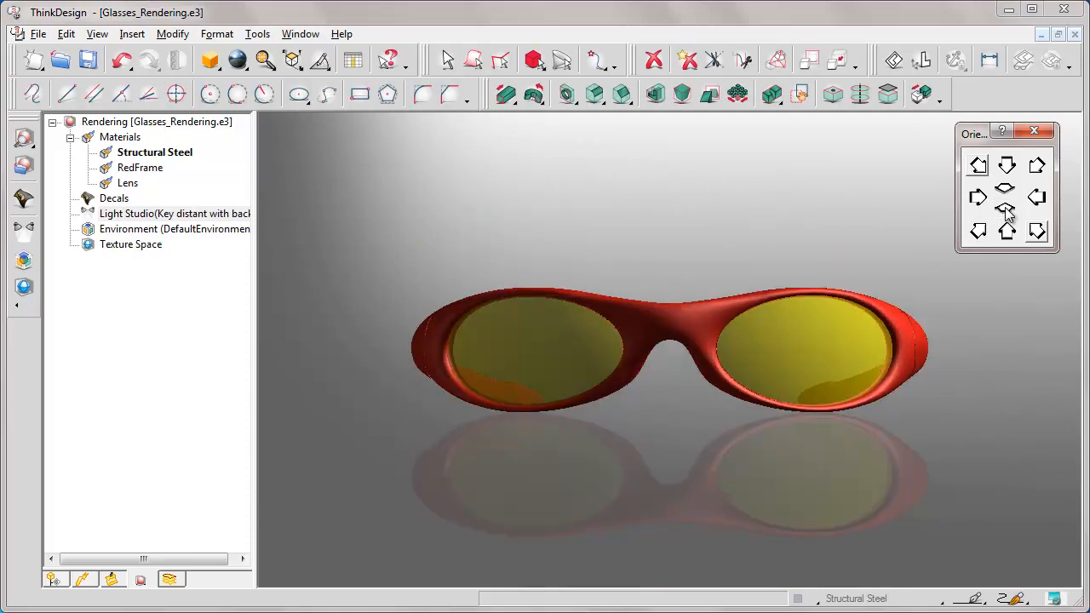
left_click(1036, 232)
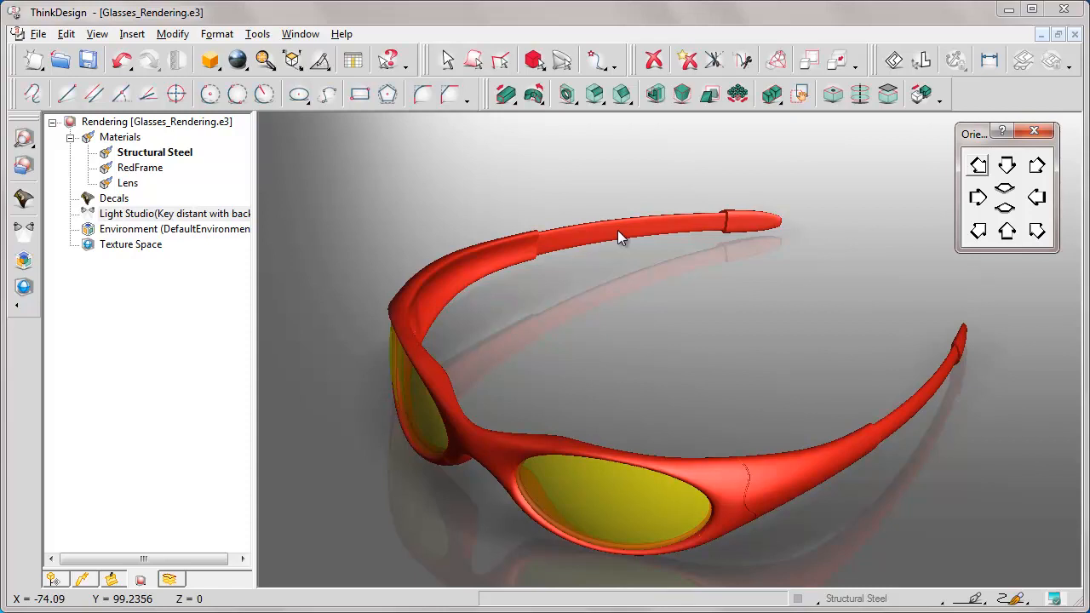
Step: Start a decal and select the inner and outer surfaces of one temple arm's narrow section near its tip
left_click(24, 198)
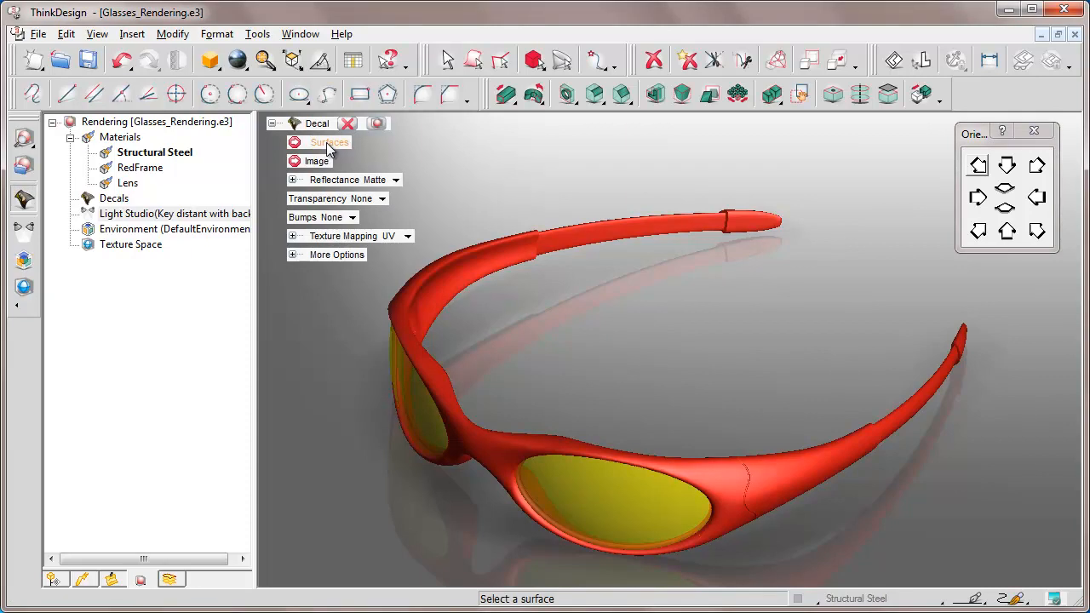
left_click(627, 225)
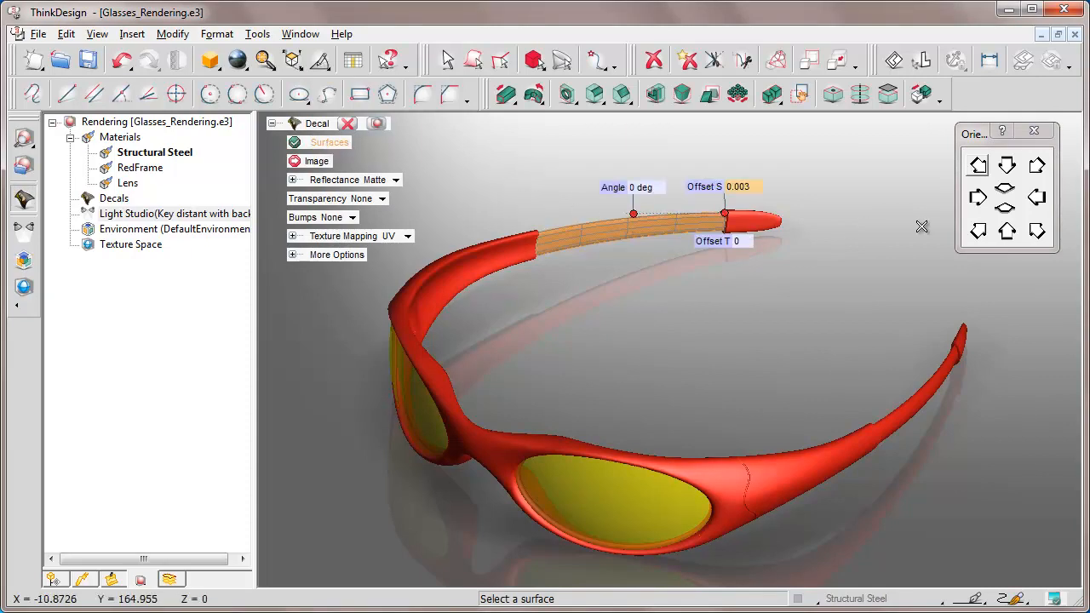
left_click(979, 231)
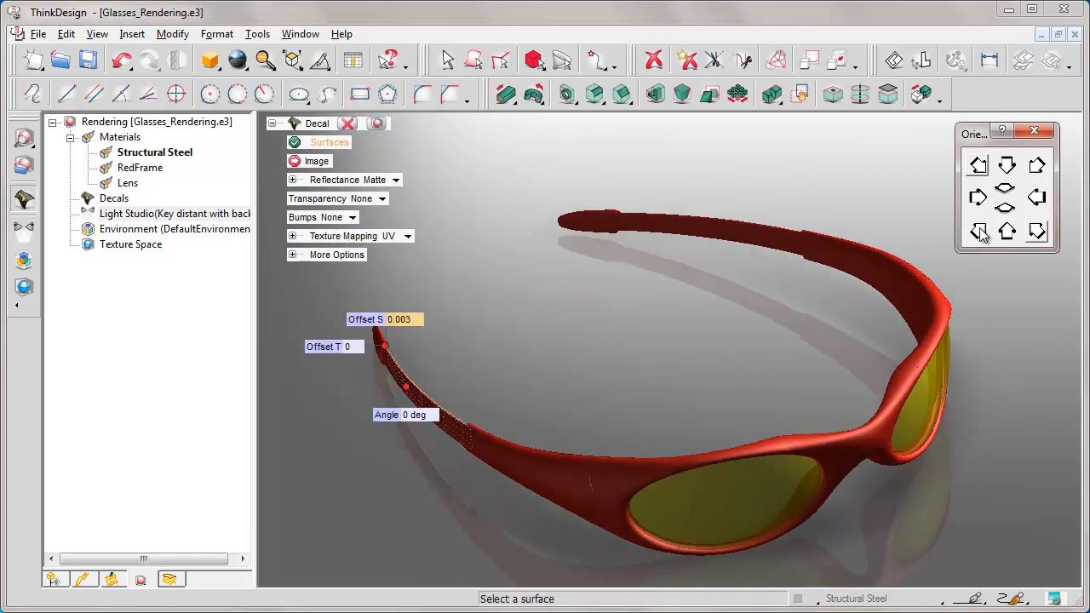
left_click(417, 396)
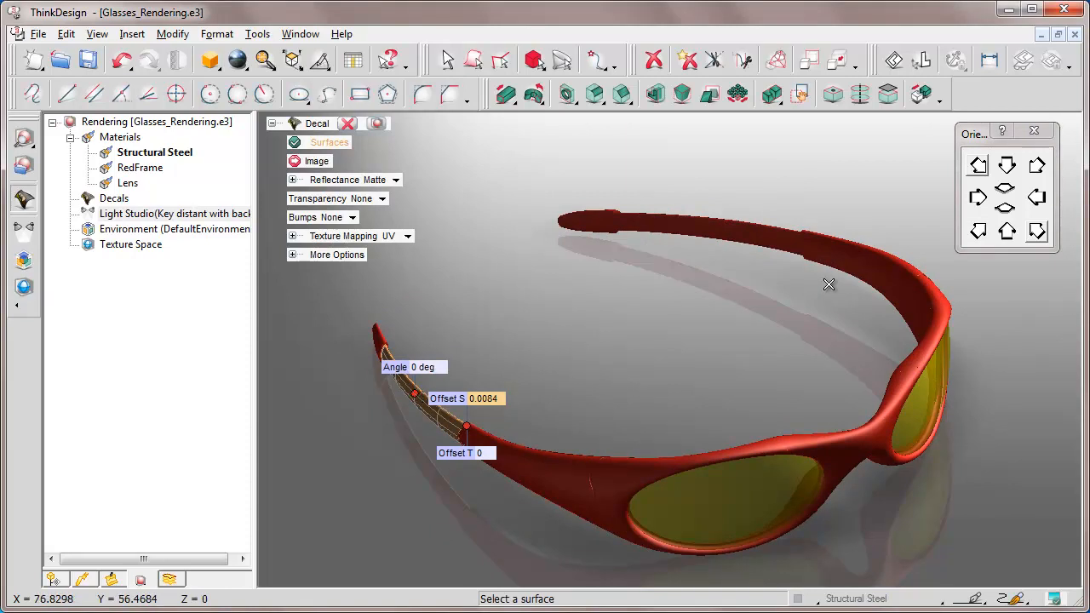
left_click(1036, 231)
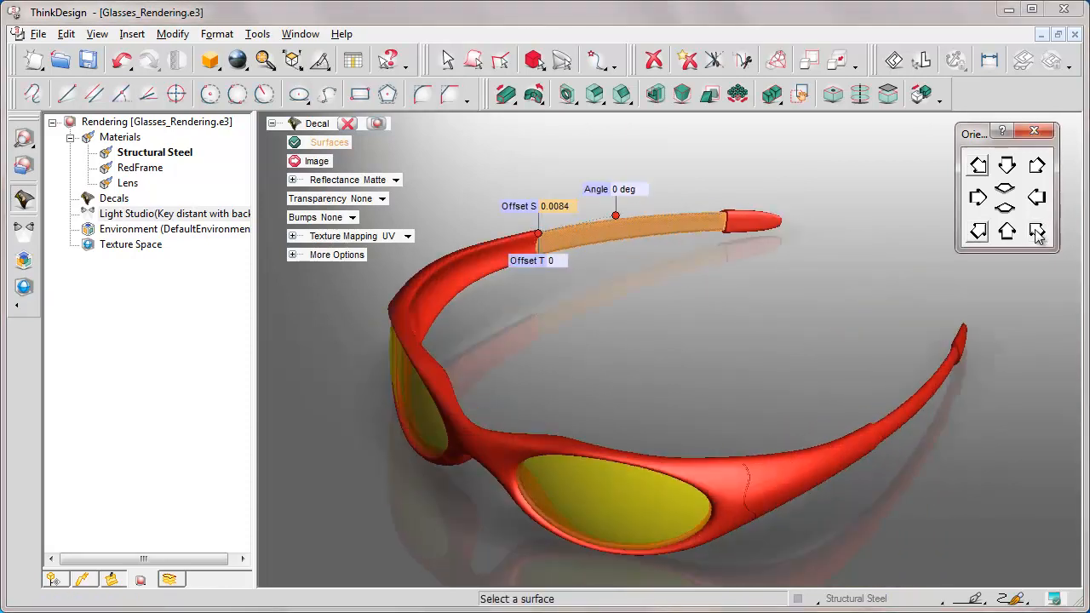
Step: Load ThinkDesign.png from the e-learning folder as the decal image
left_click(315, 162)
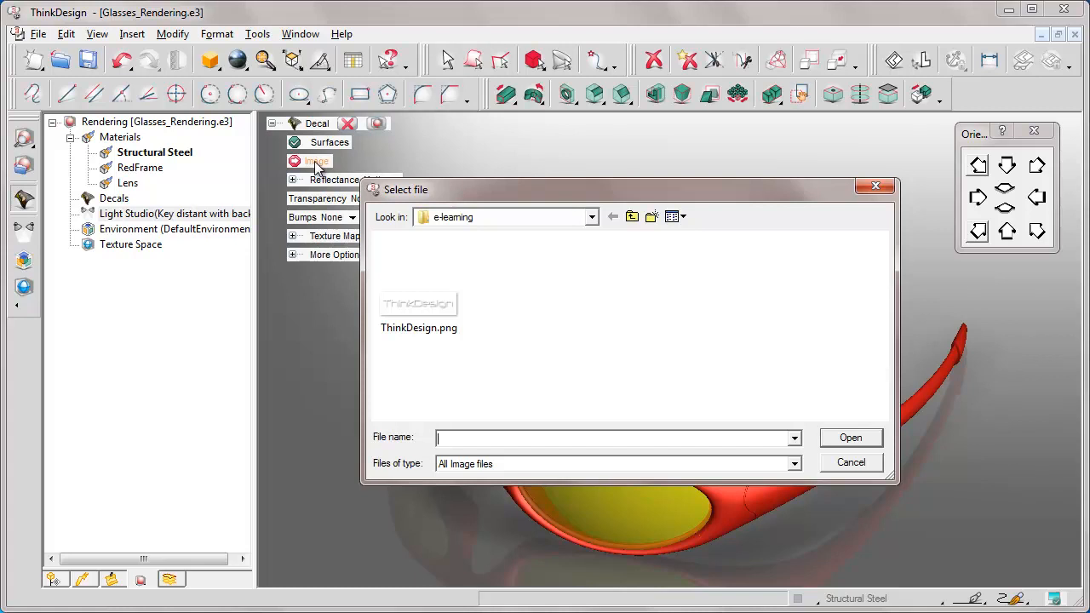
left_click(416, 310)
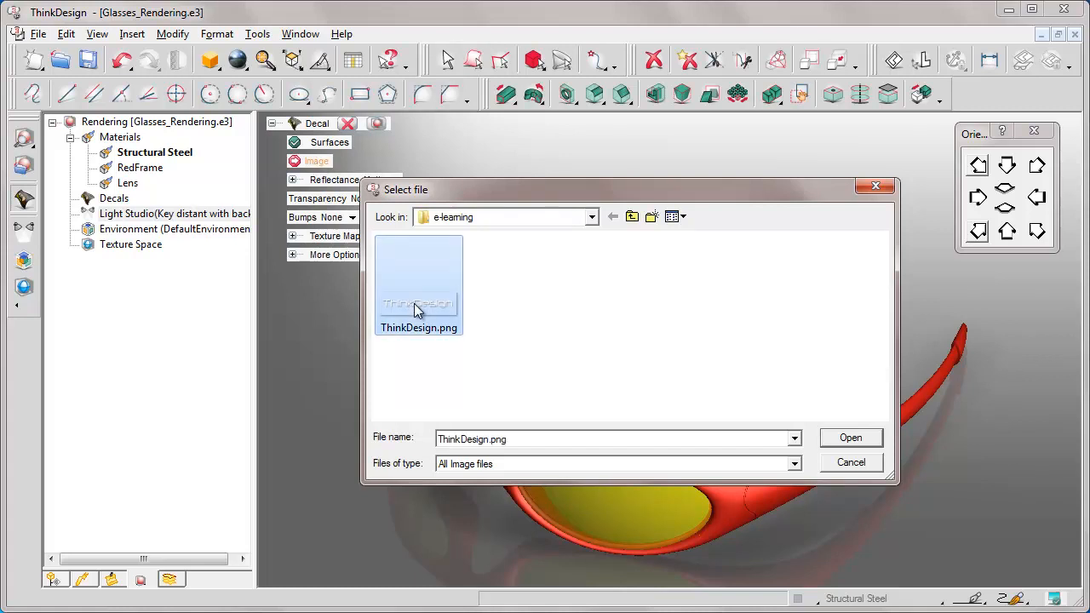
left_click(851, 439)
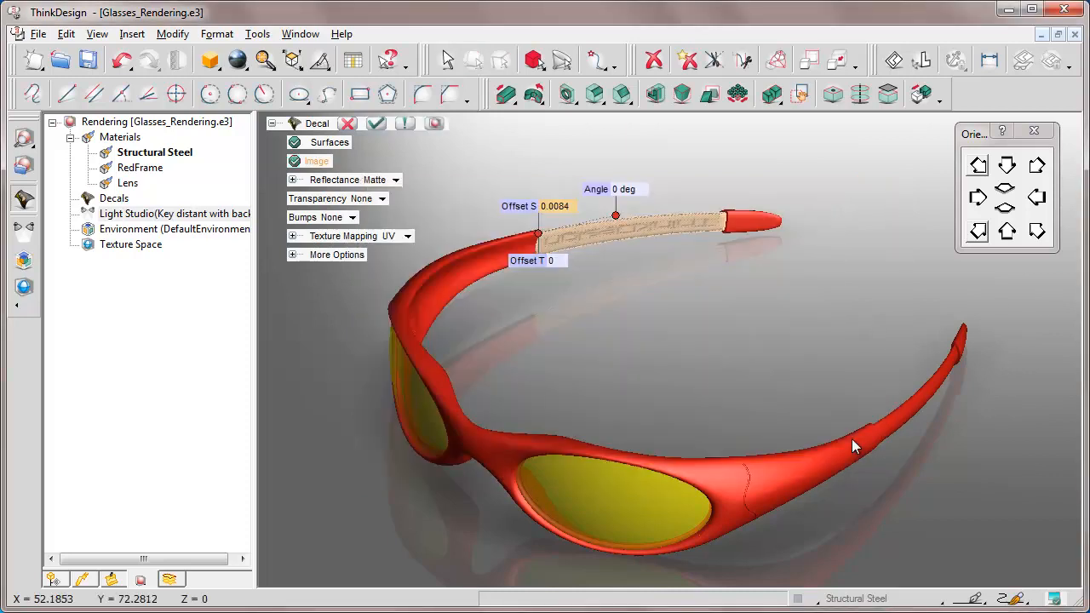
Step: Enable both Reflection S and Reflection T for the temple arm's ThinkDesign decal and preview its orientation
left_click(476, 154)
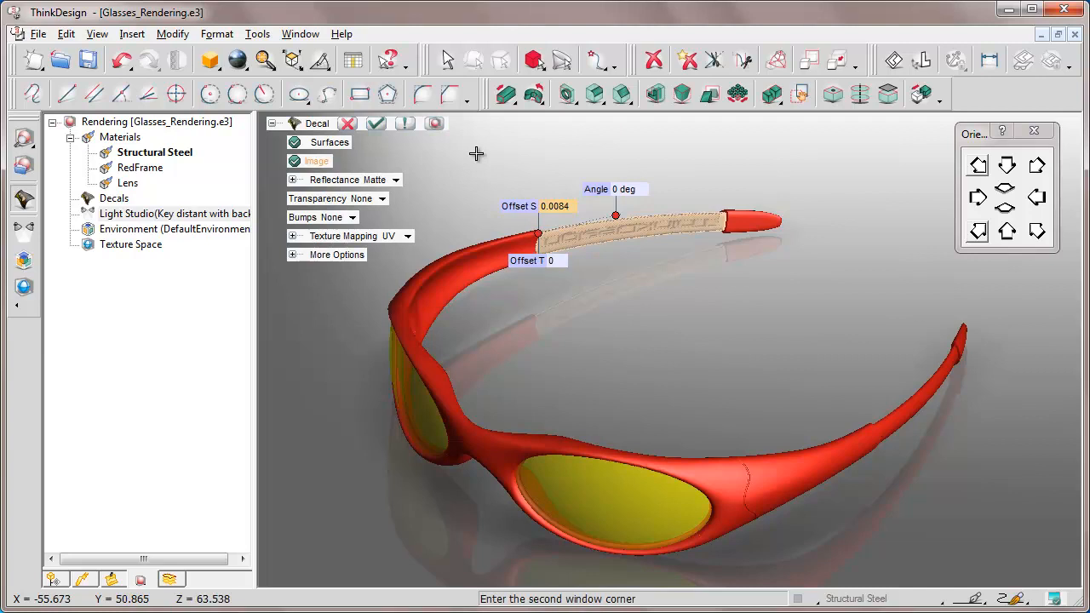
left_click(789, 275)
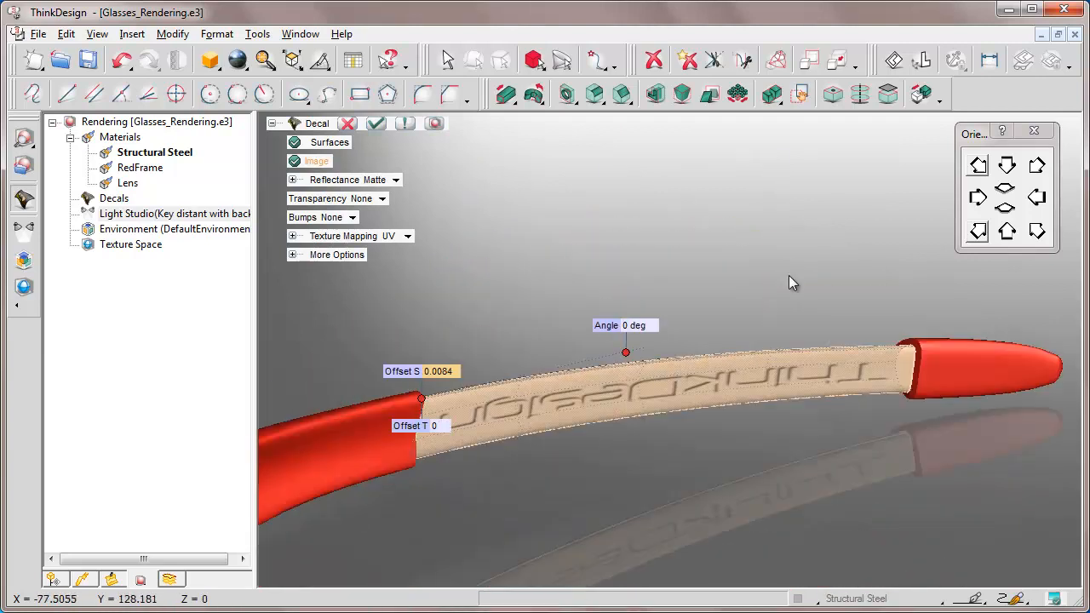
left_click(292, 236)
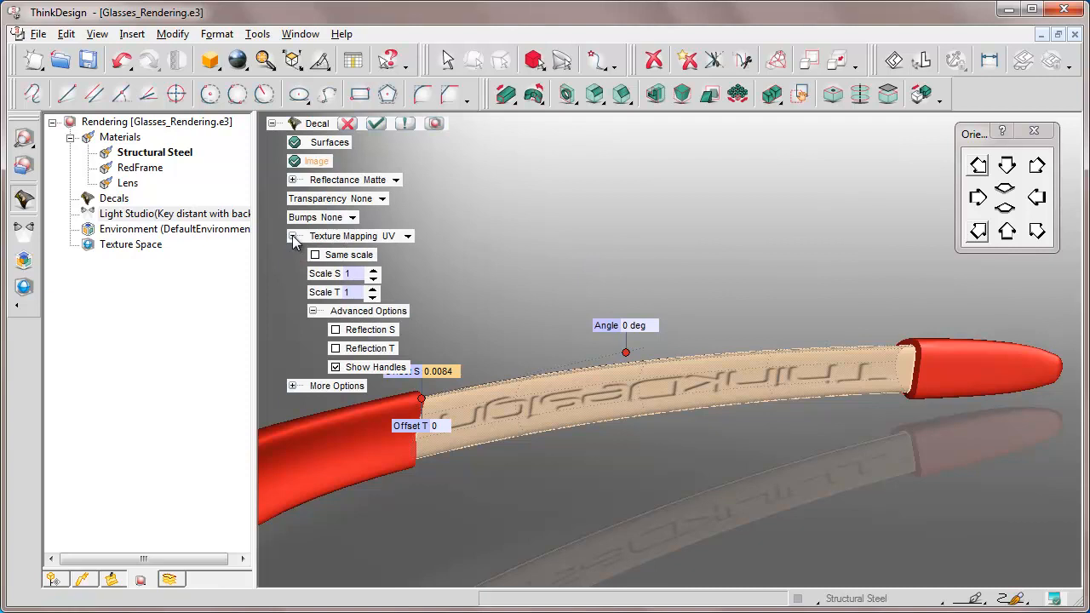
left_click(315, 255)
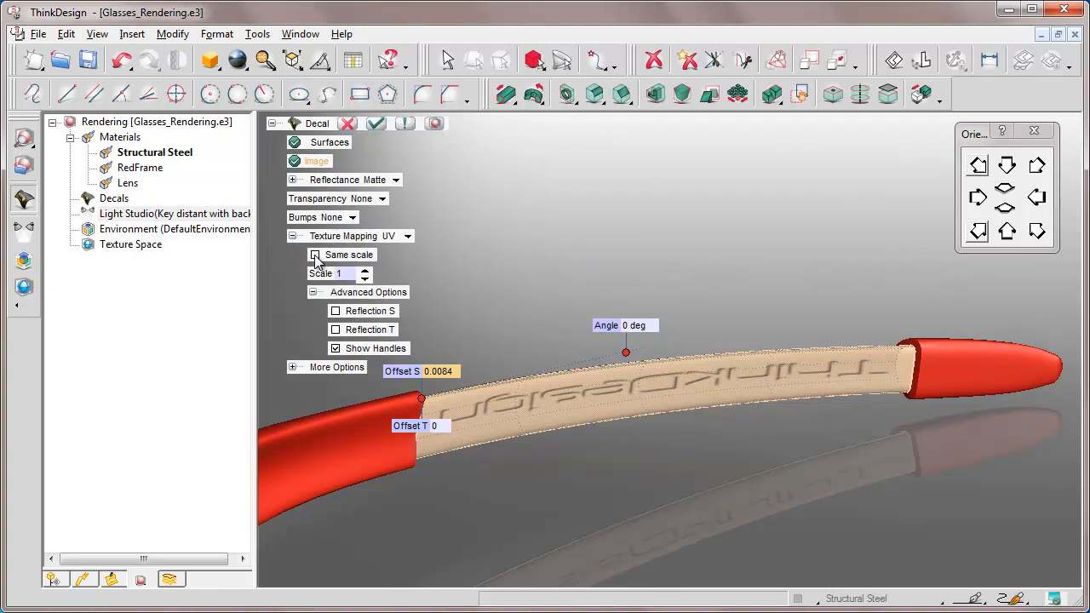
left_click(315, 255)
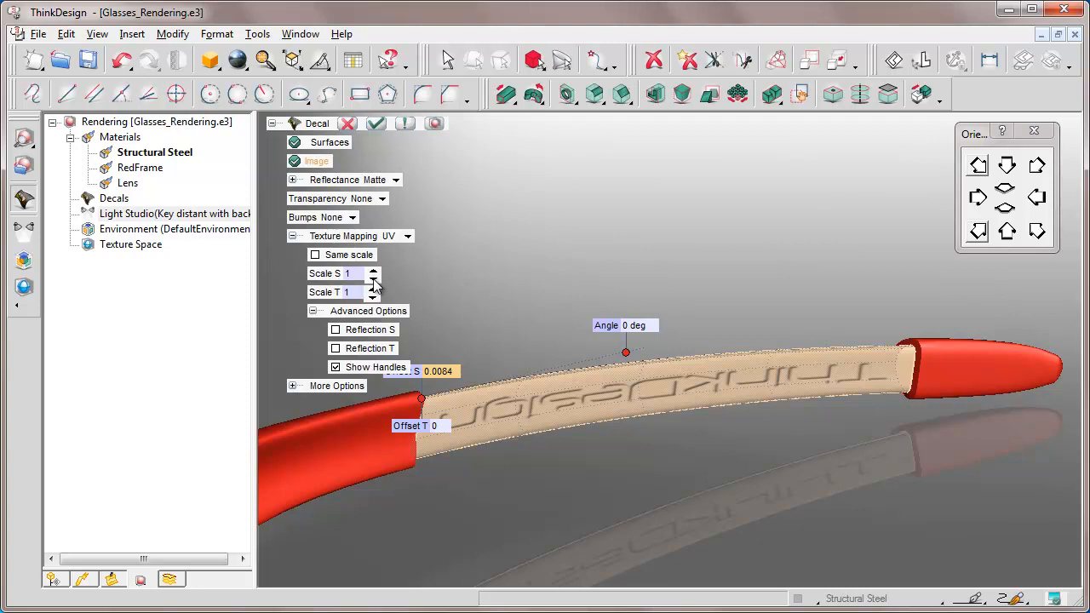
left_click(336, 330)
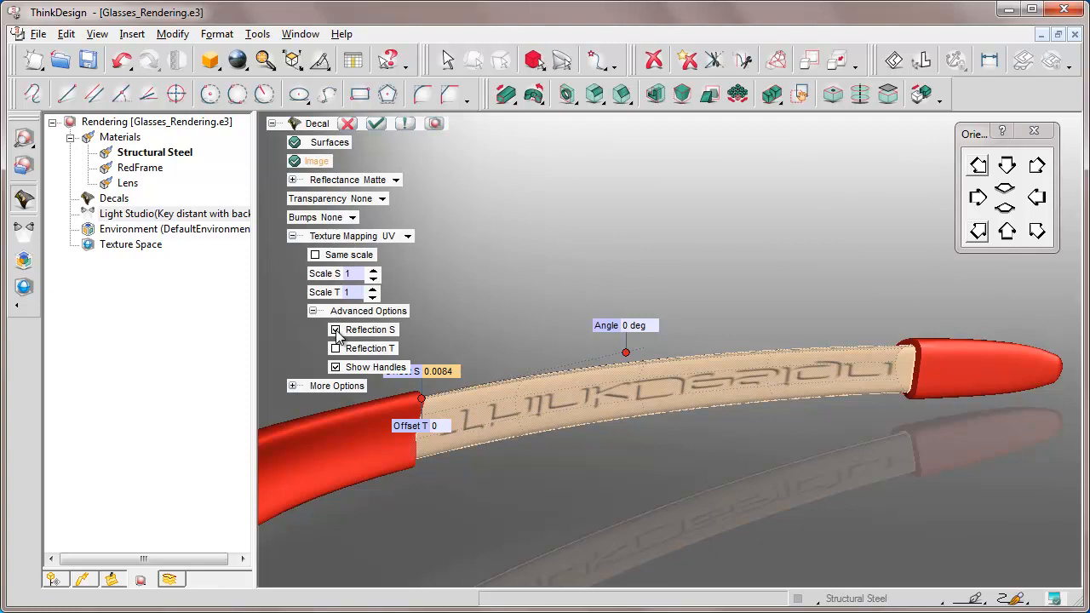
left_click(335, 349)
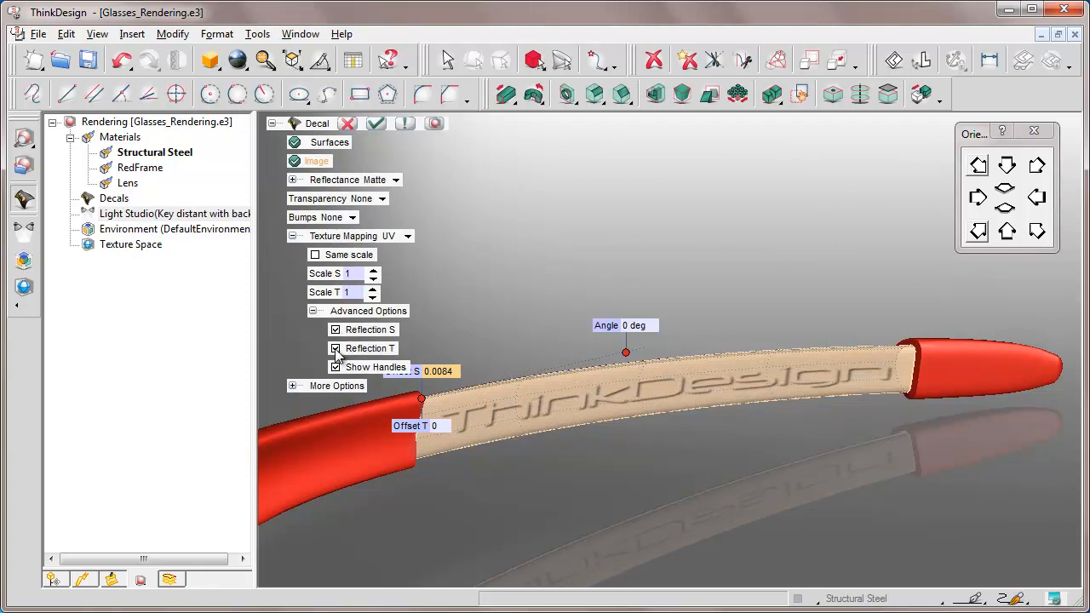
left_click(436, 124)
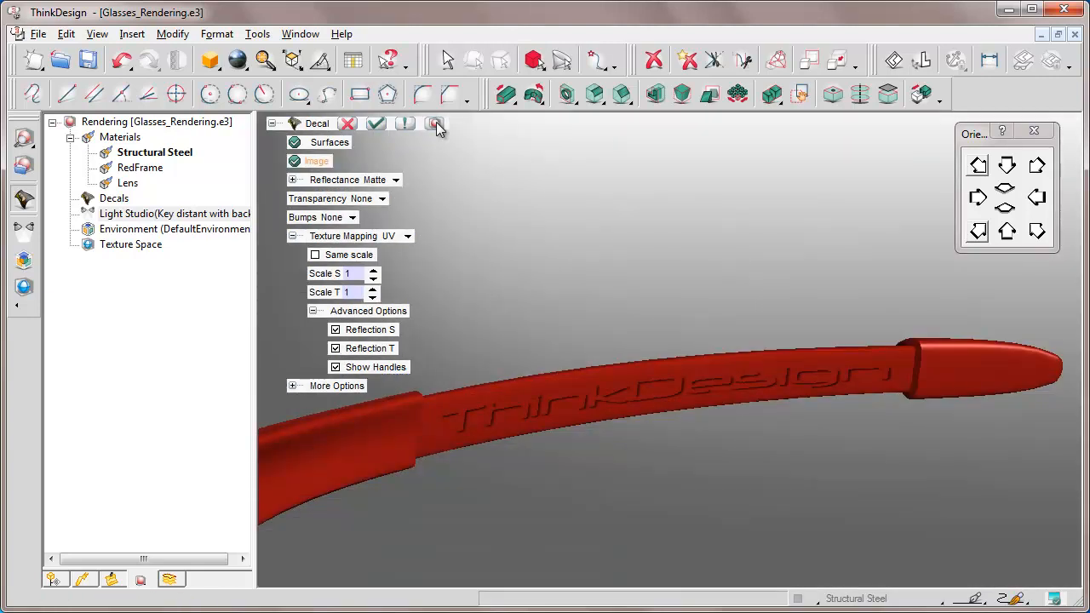
Step: Turn on Pure color in the decal's additional options and preview the decal on the temple arm
left_click(292, 236)
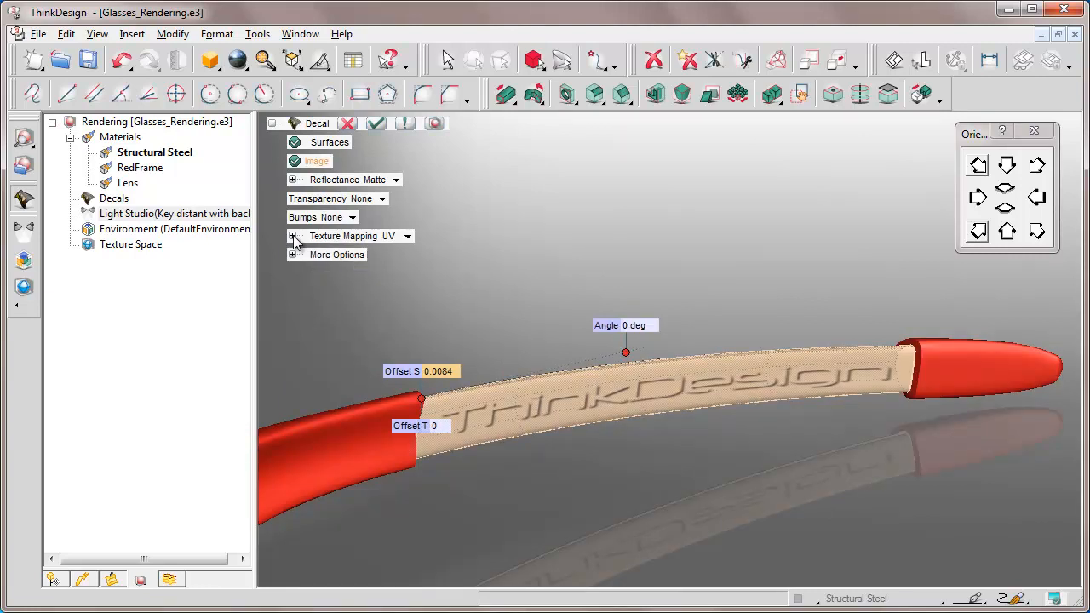
left_click(292, 255)
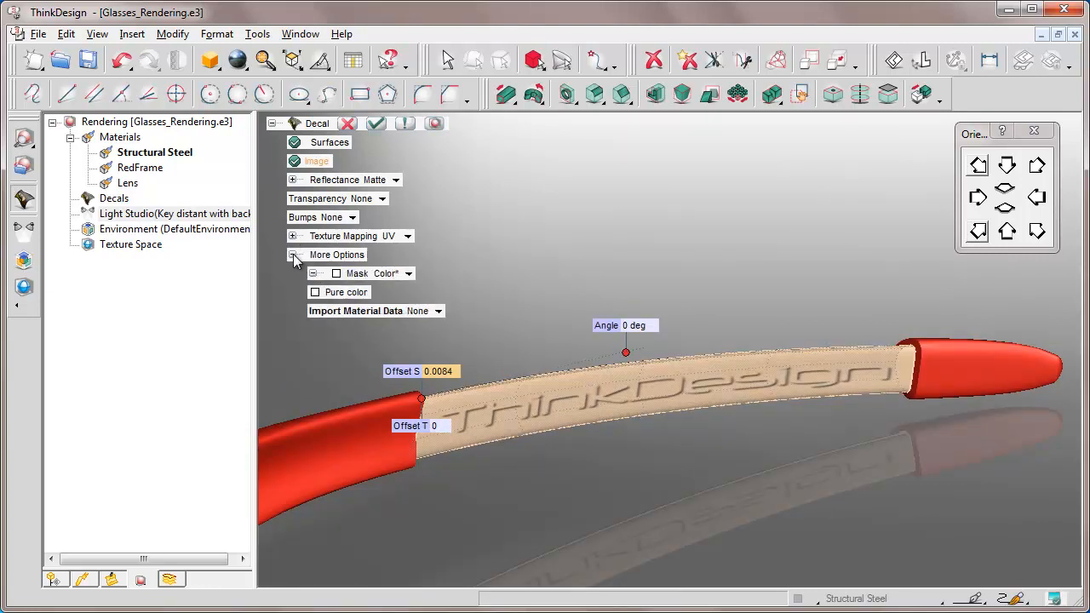
left_click(315, 292)
left_click(435, 124)
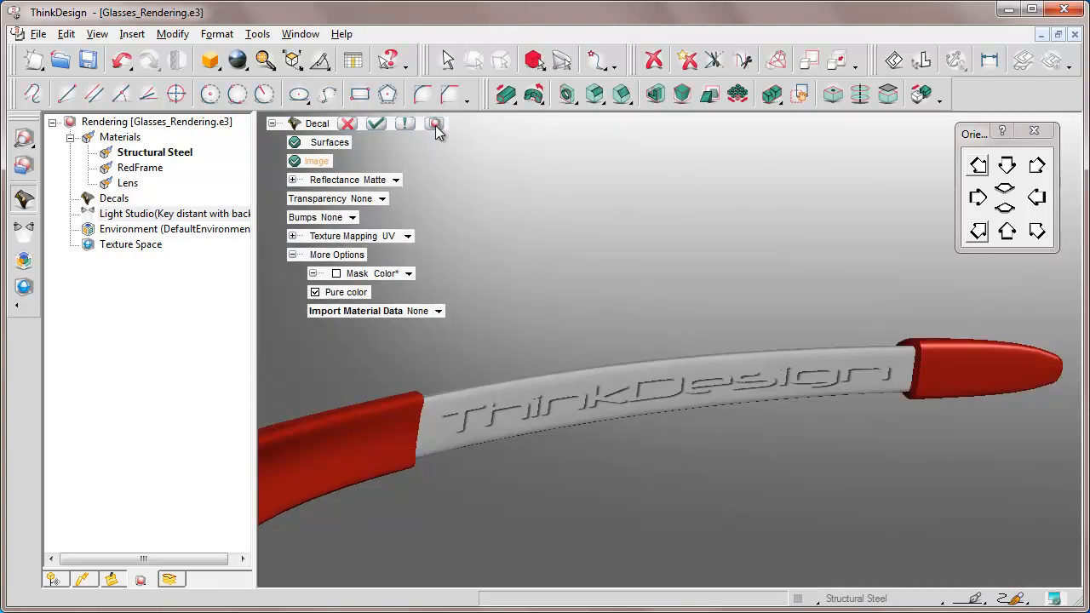
Step: Import the RedFrame material data into the decal and preview the result
left_click(426, 311)
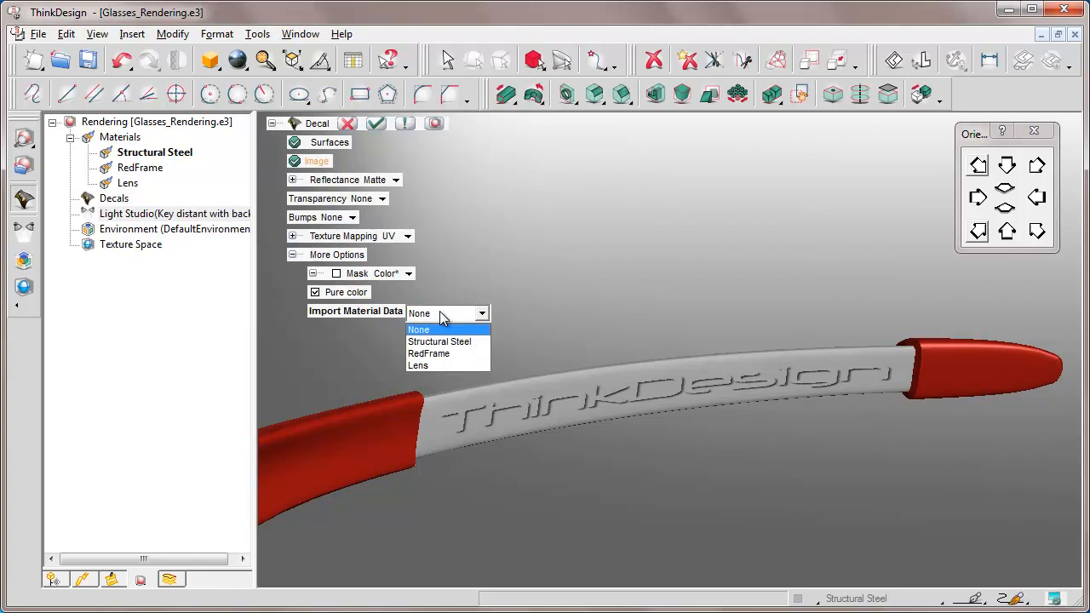
left_click(430, 353)
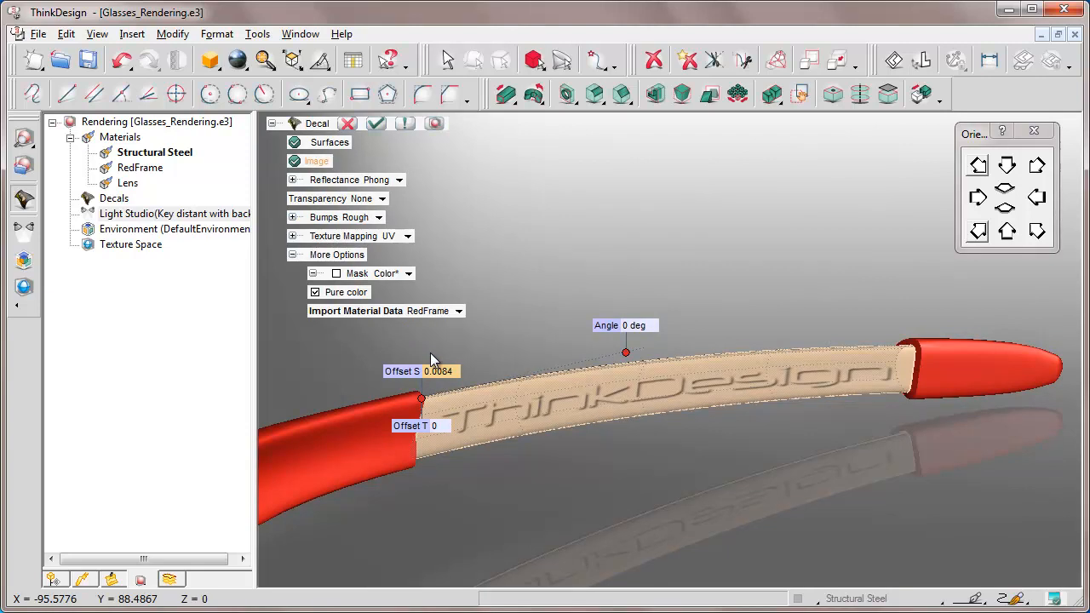
left_click(434, 124)
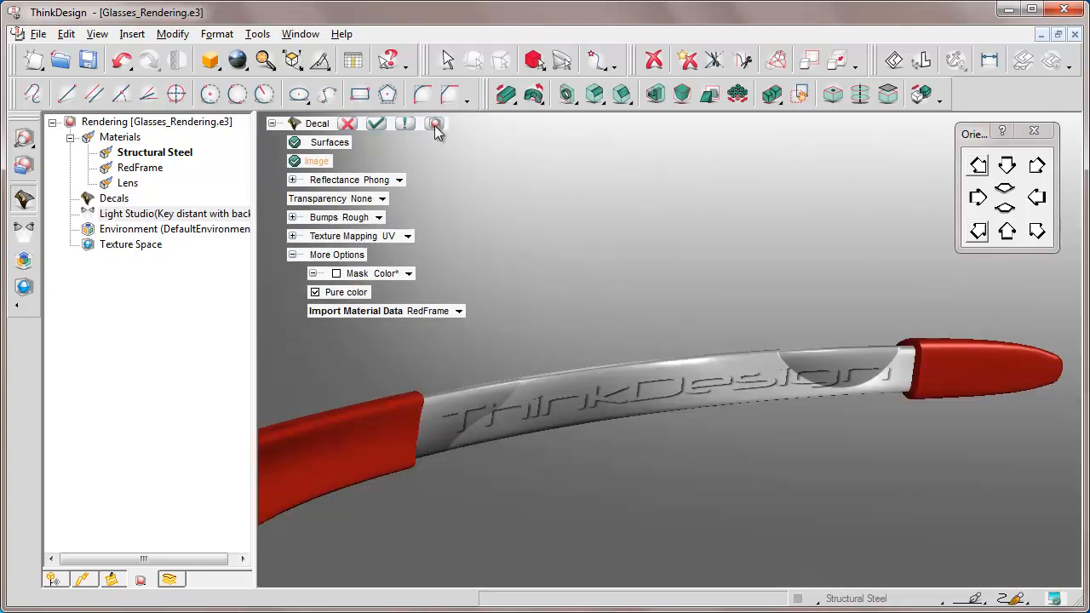
Step: Set the decal's bumps to None, preview it and apply the decal, keeping the command active for another one
left_click(328, 223)
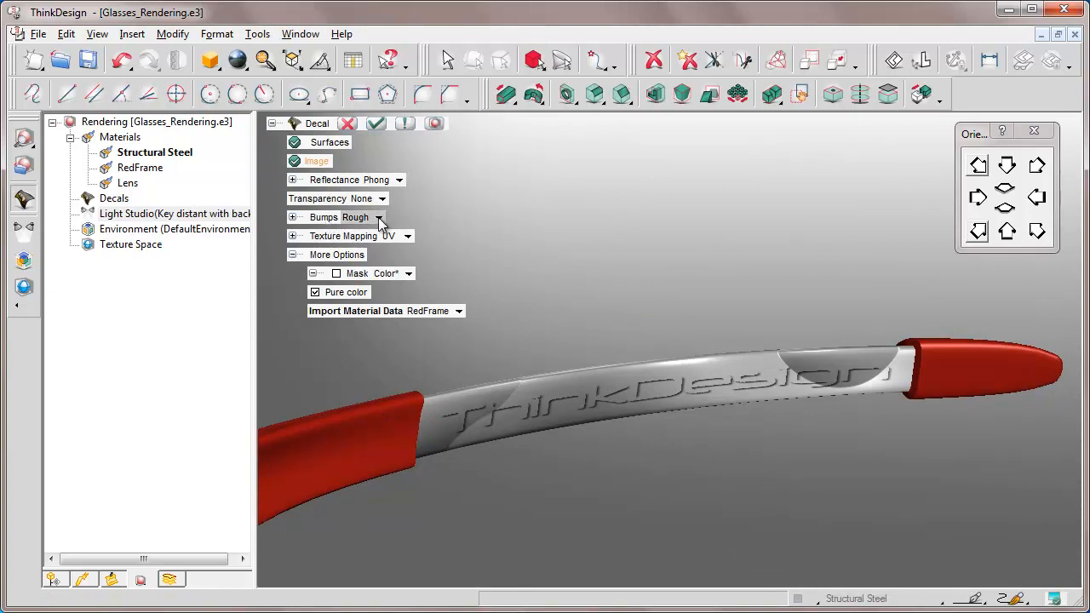
left_click(379, 221)
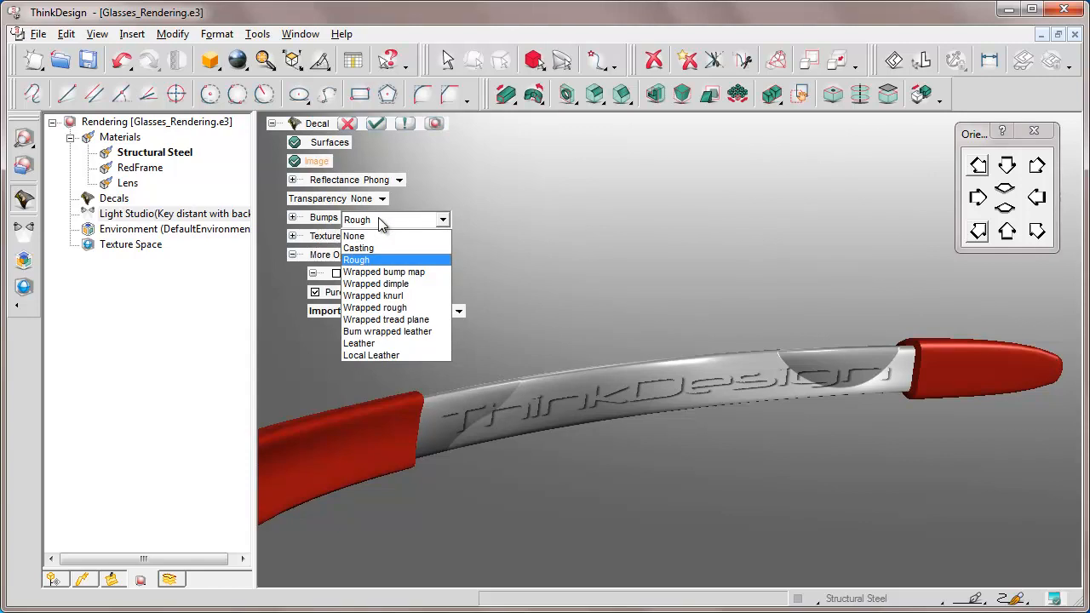
left_click(356, 236)
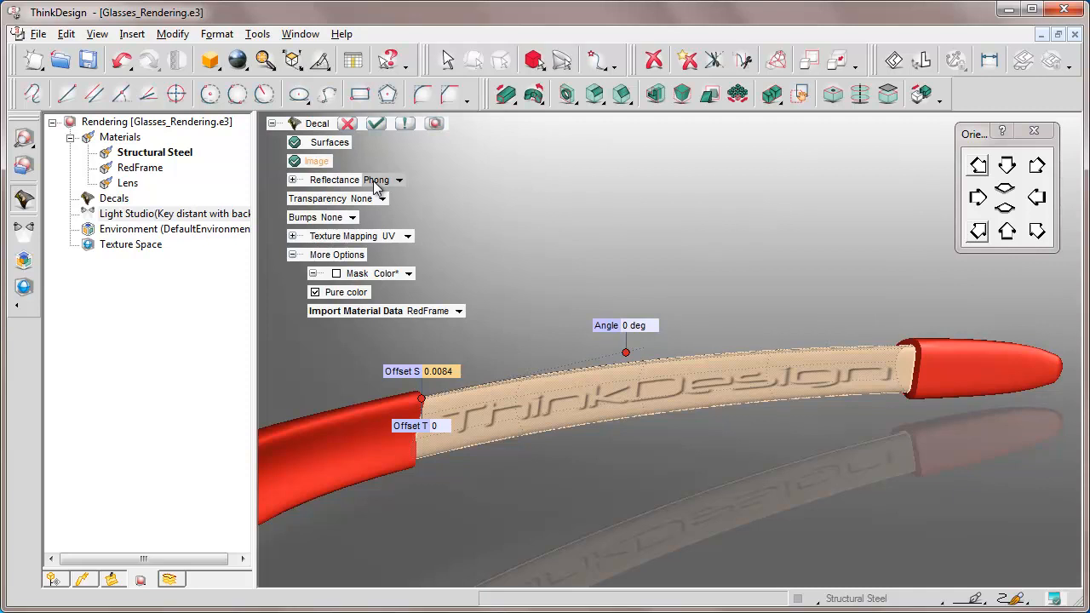
left_click(434, 124)
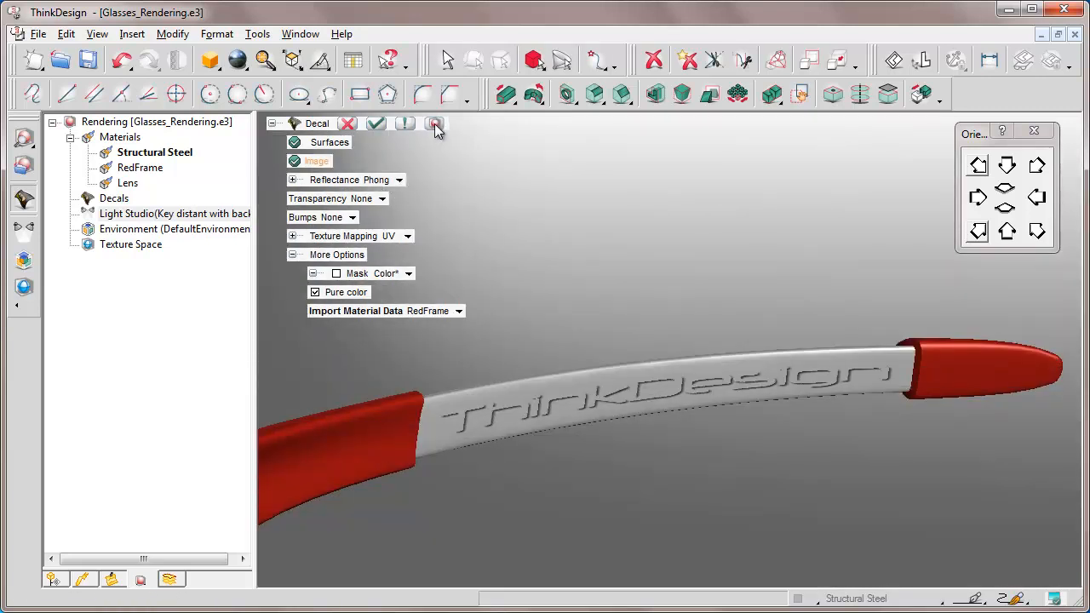
left_click(435, 124)
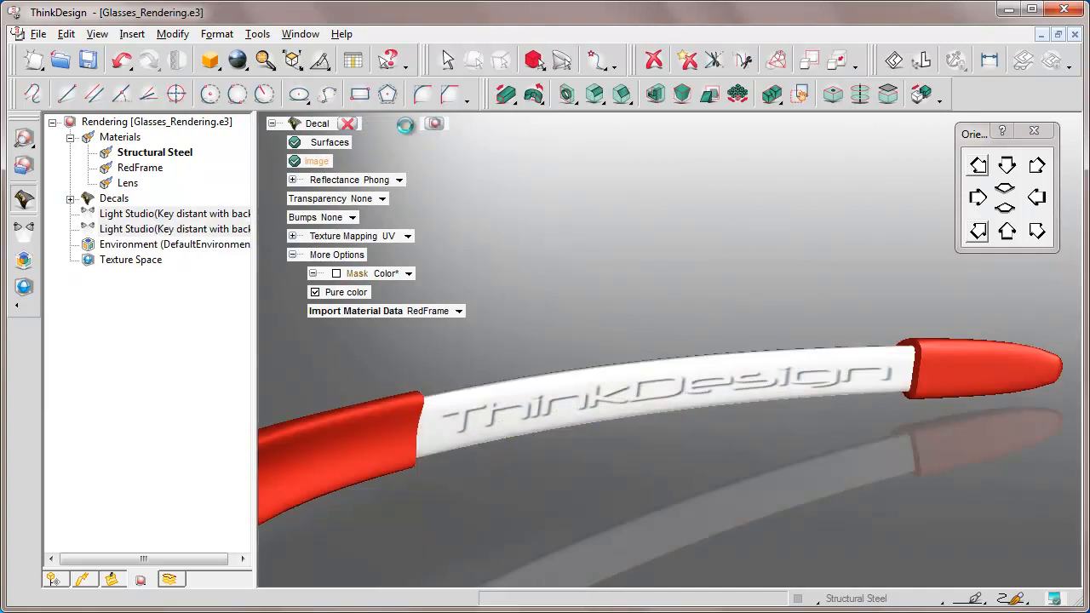
Step: Select the outer and inner surfaces of the opposite temple arm's narrow section for a second decal
scroll(405, 126, "down", 5)
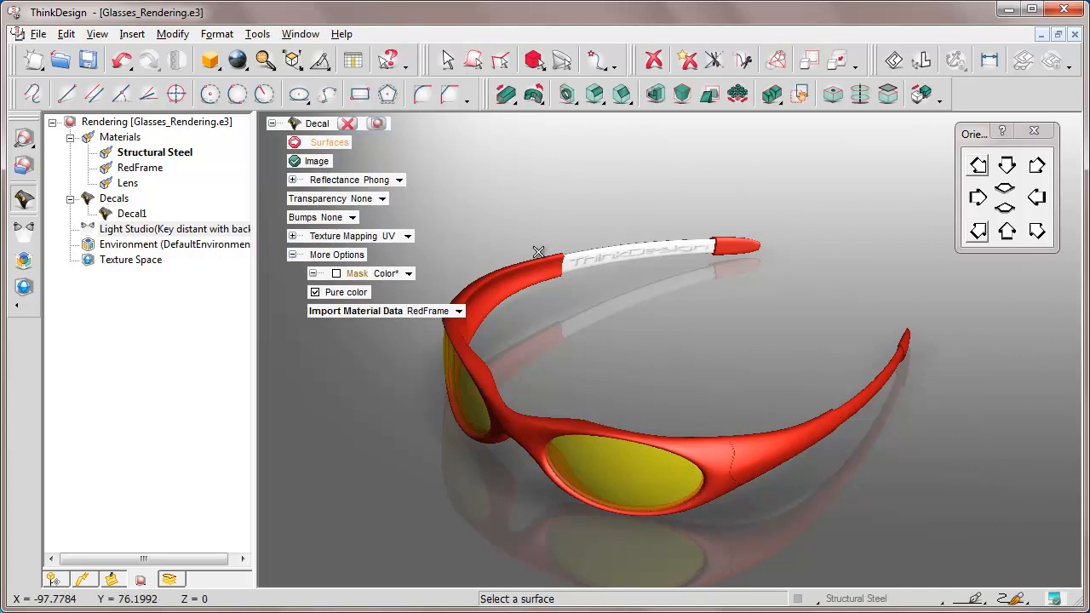
left_click(874, 387)
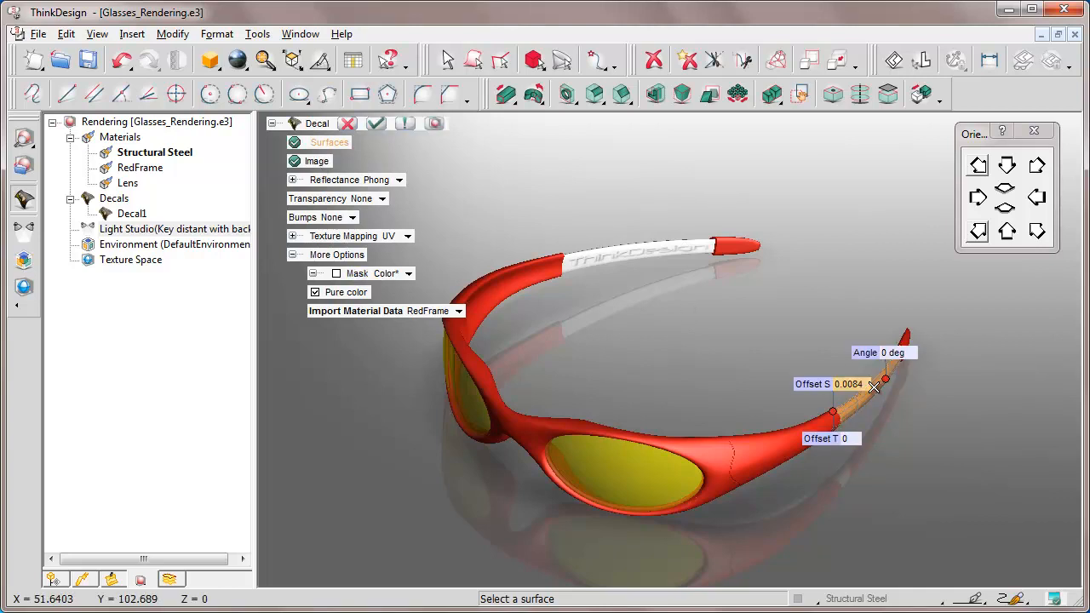
left_click(979, 232)
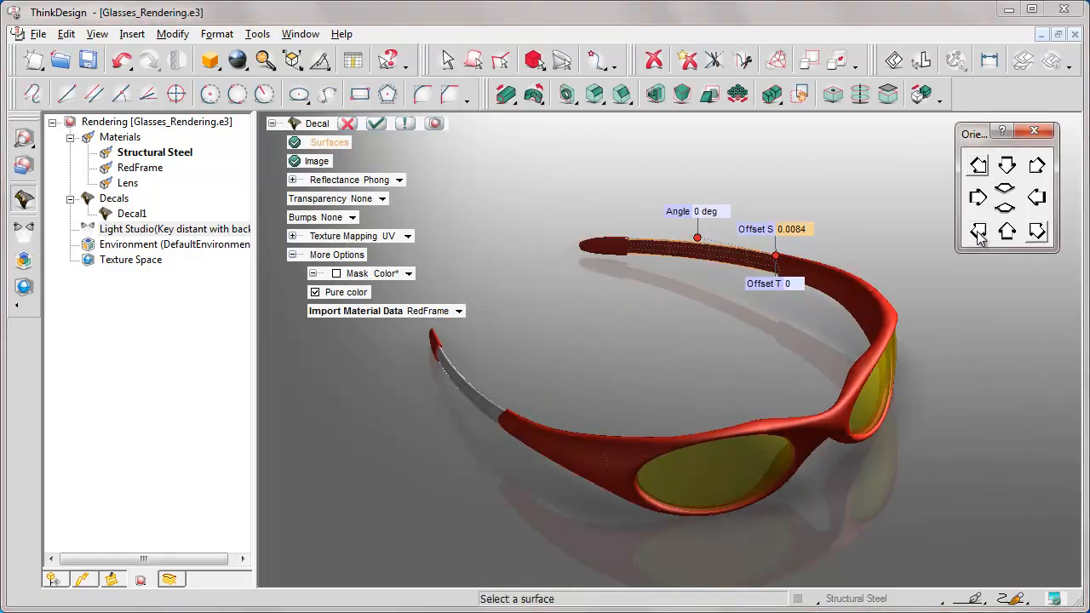
left_click(723, 252)
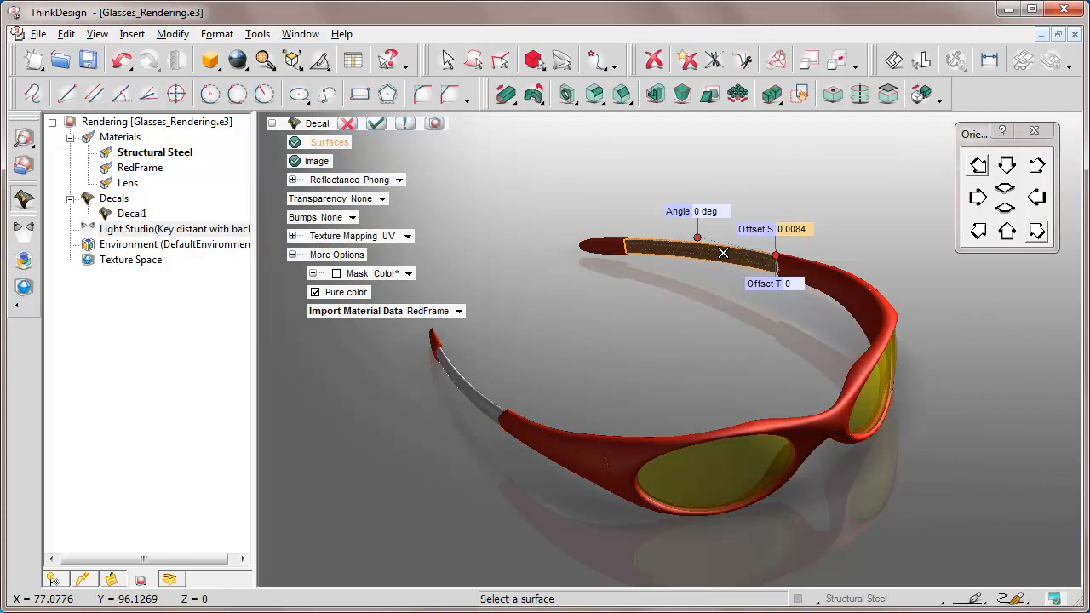
Step: Turn off Reflection S for the second decal, keep Reflection T on, preview the lettering and confirm the decal
left_click(1038, 198)
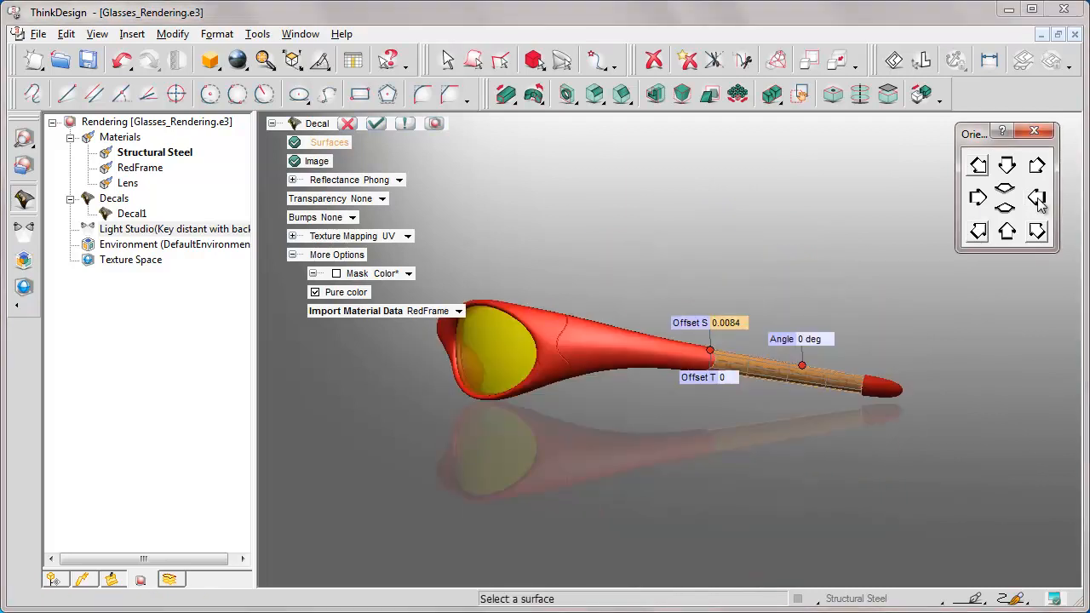
left_click(642, 282)
key("ctrl+w")
left_click(643, 282)
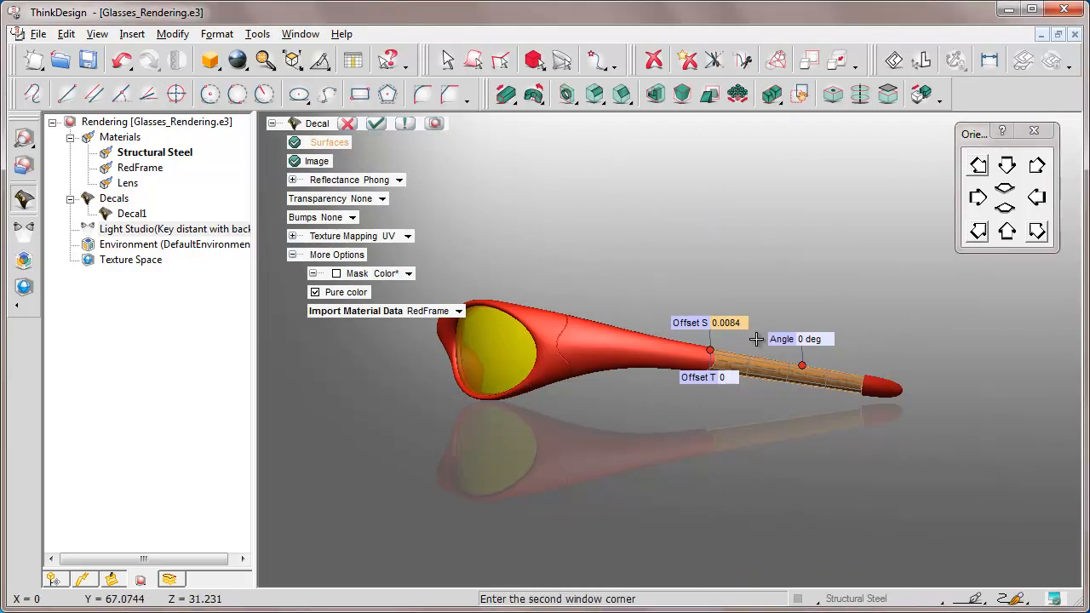
left_click(924, 423)
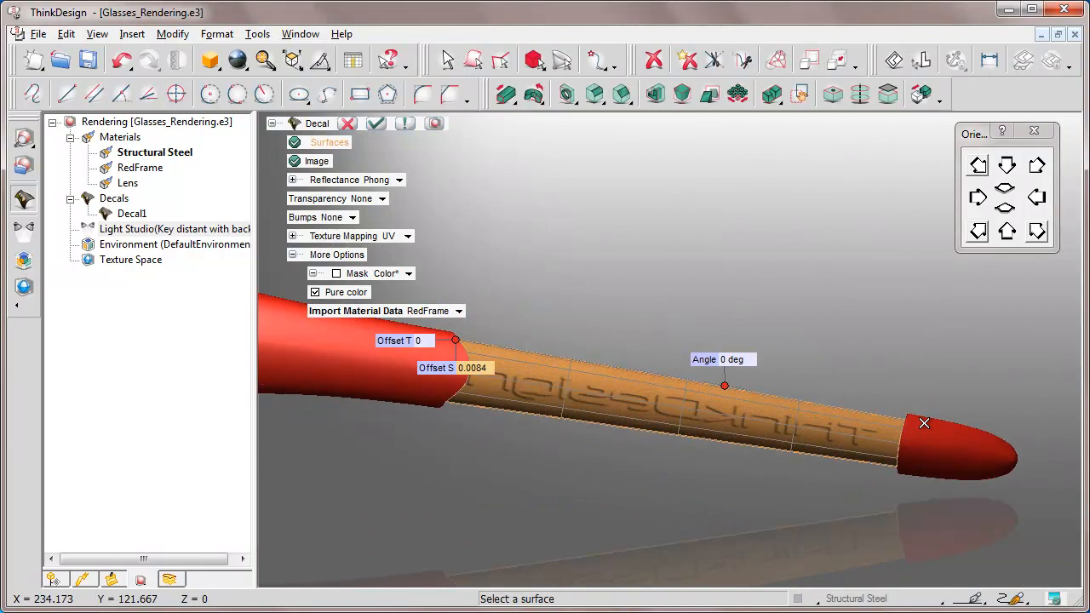
left_click(292, 236)
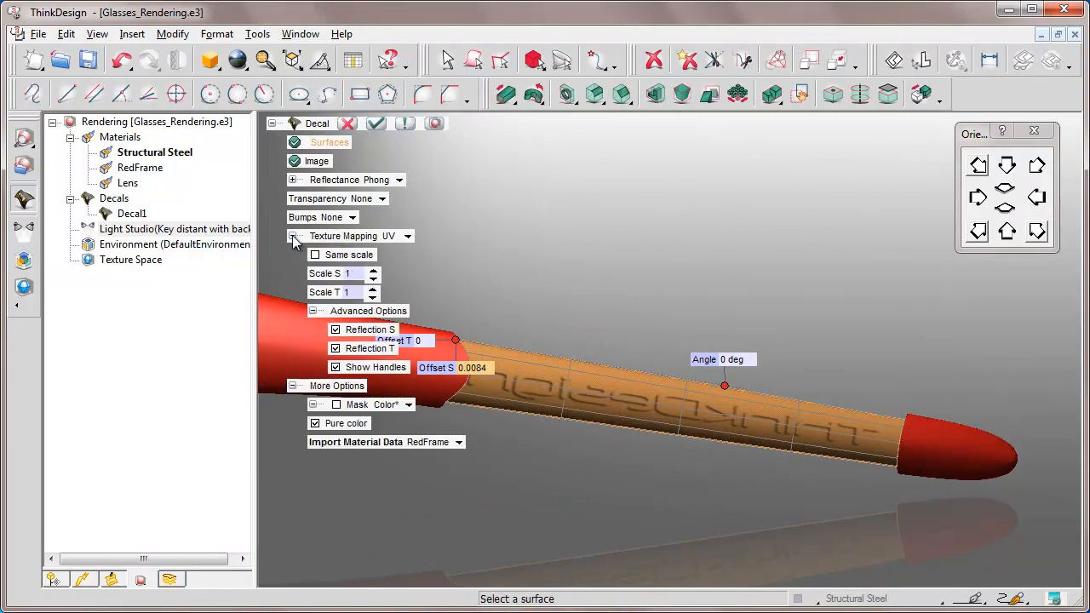
left_click(336, 329)
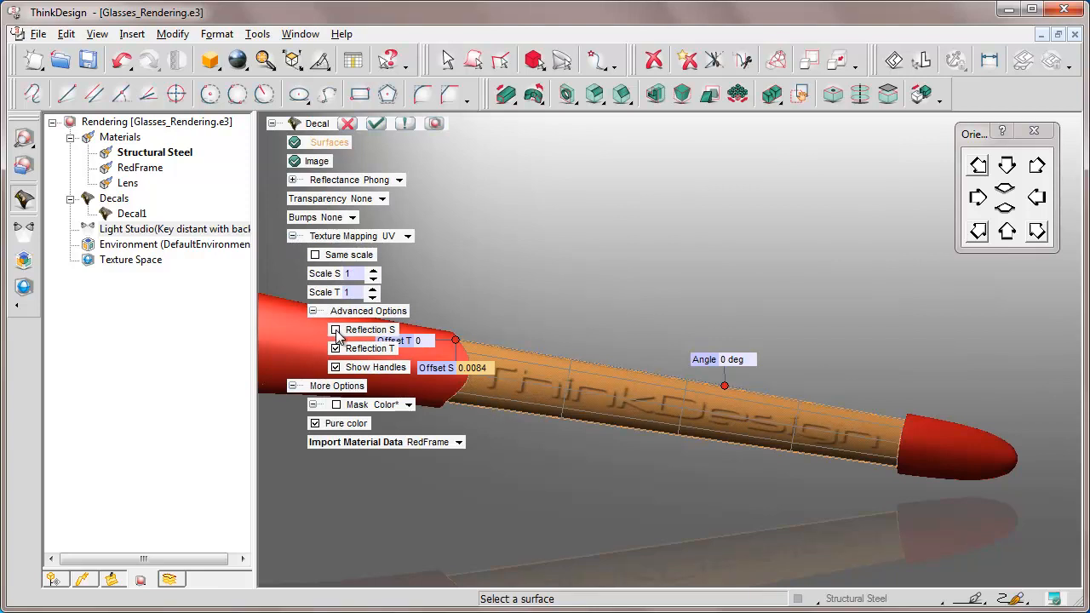
left_click(435, 123)
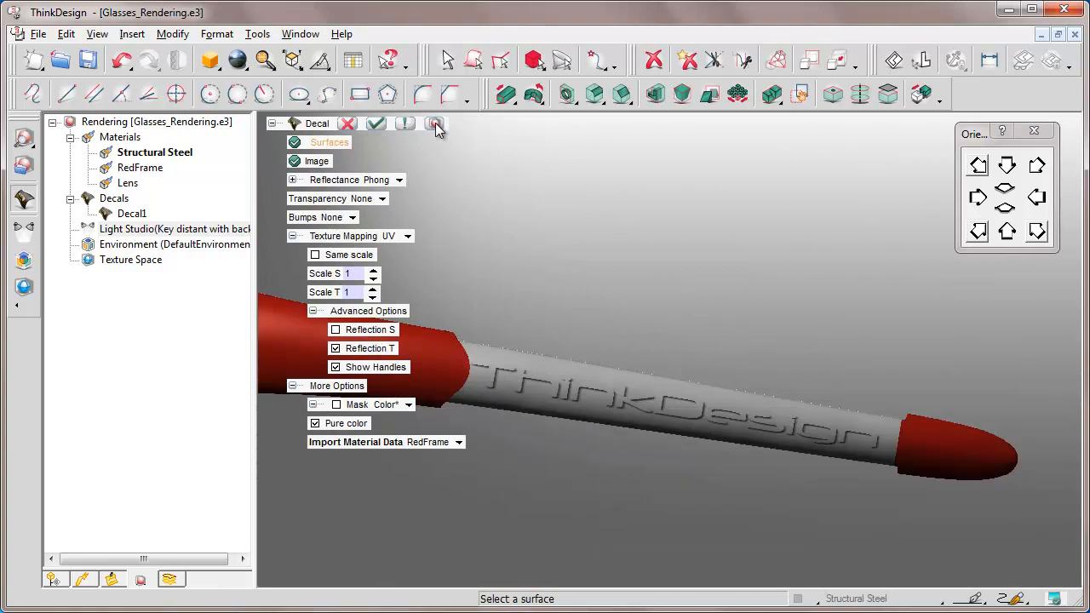
left_click(376, 124)
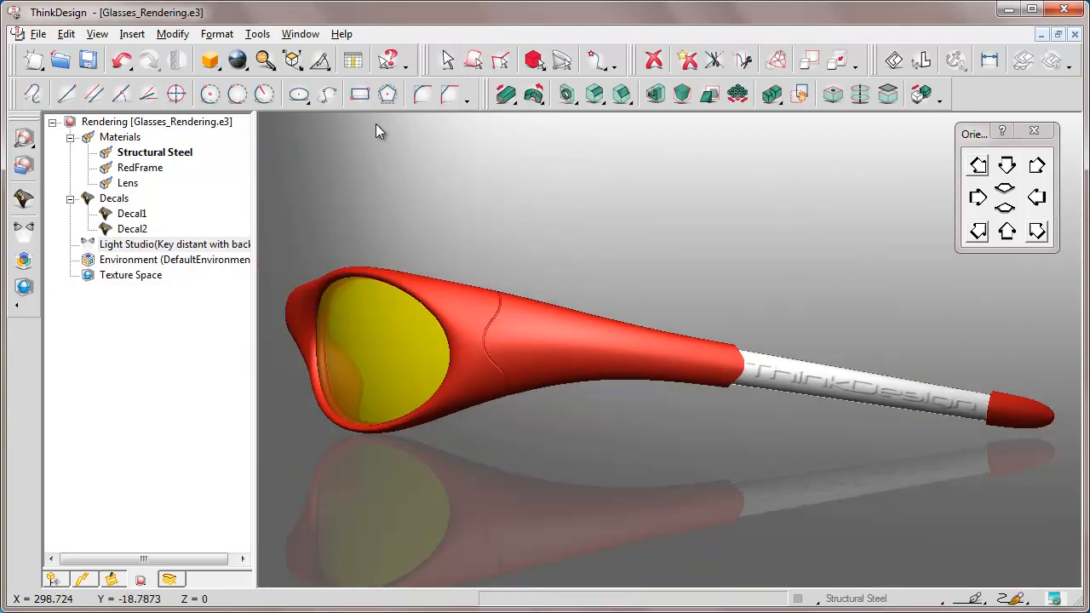
Step: Check both temple arm decals from the two front isometric views and save the file
left_click(980, 234)
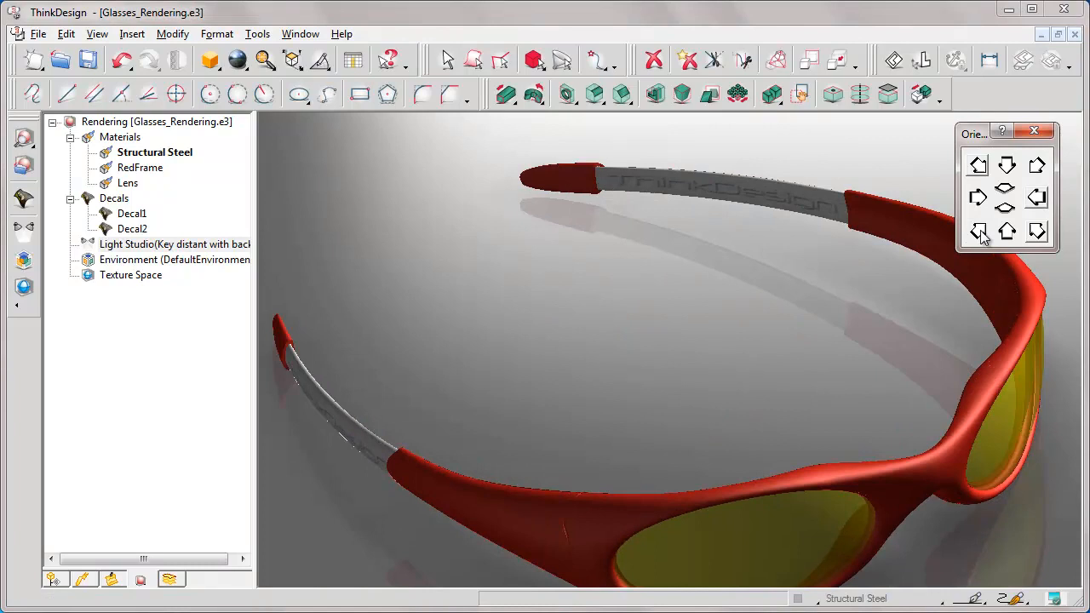
left_click(1036, 233)
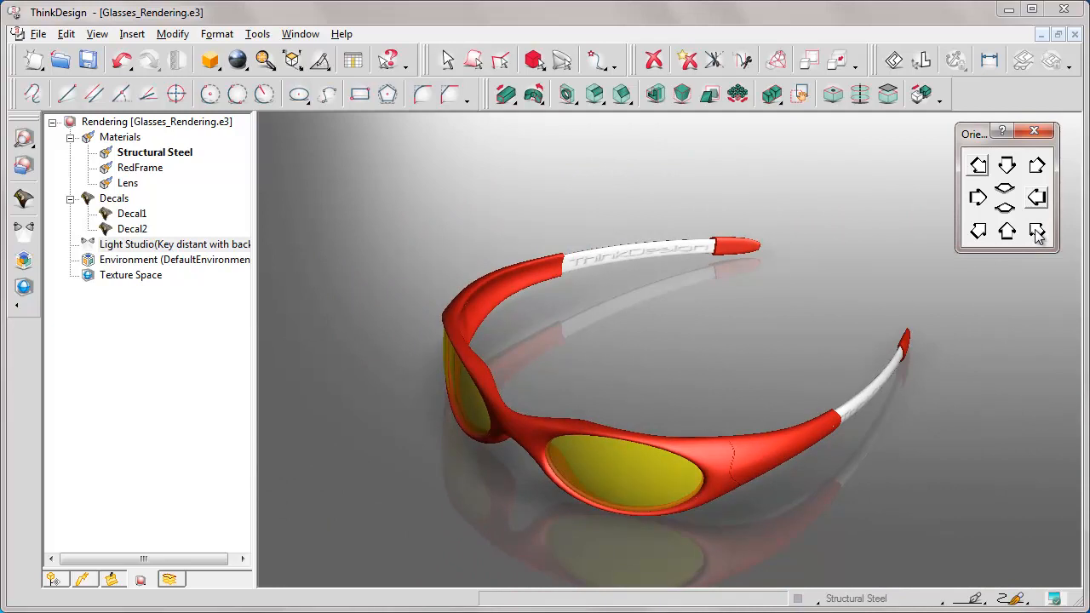
left_click(89, 63)
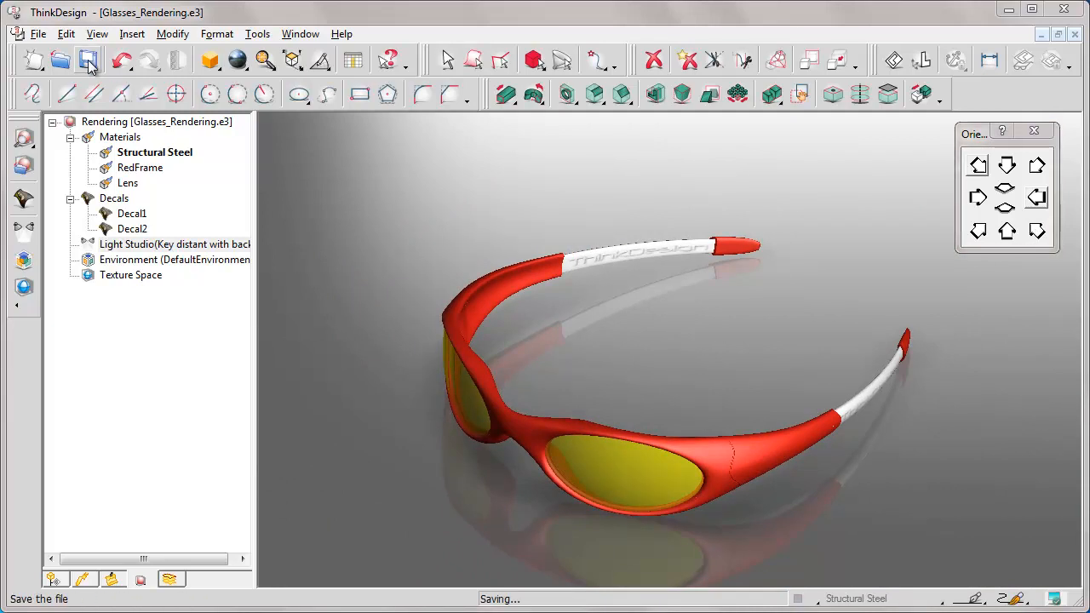